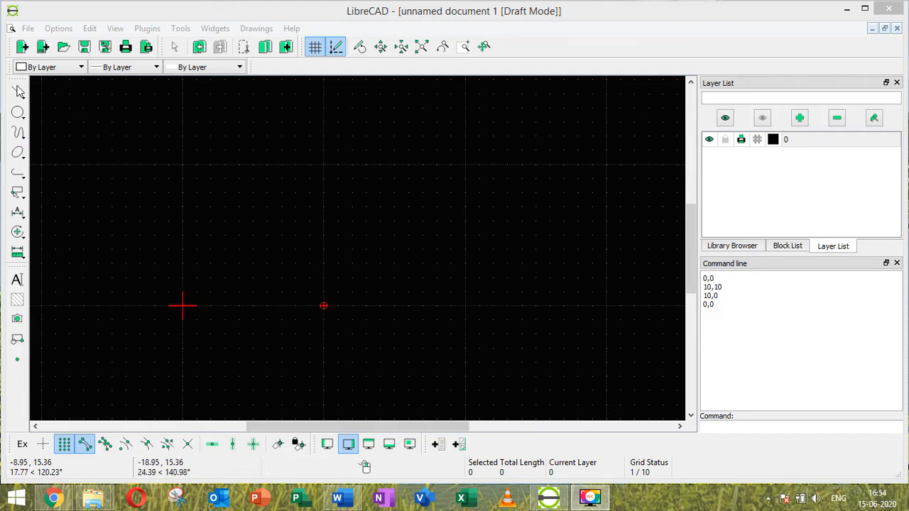
# Draw two connected two-point lines freehand, running from (7, 6) to (25, 8) and on to (26, 6).
pyautogui.click(17, 94)
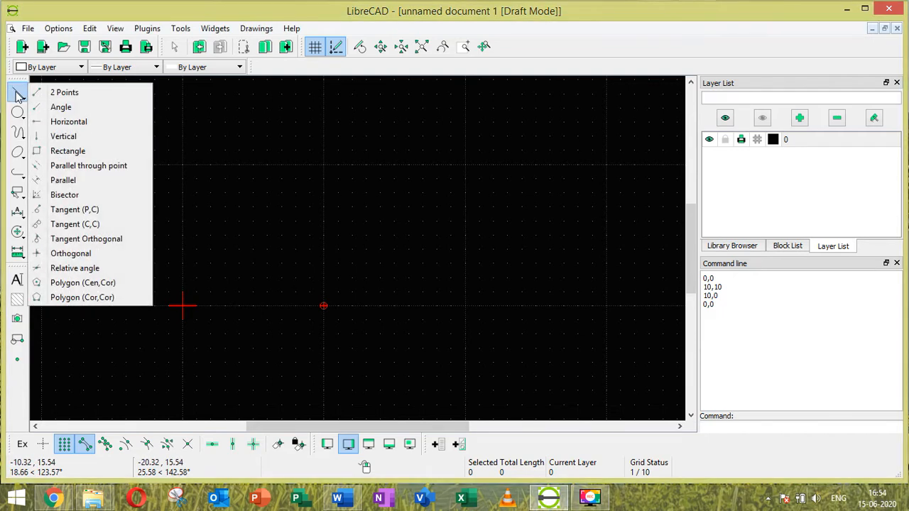
pyautogui.click(63, 94)
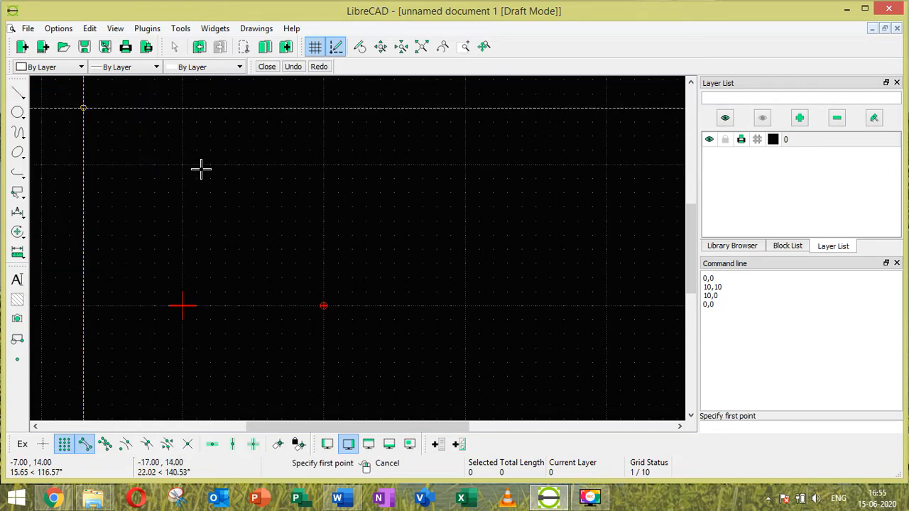
pyautogui.click(281, 221)
pyautogui.click(536, 192)
pyautogui.rightClick(521, 213)
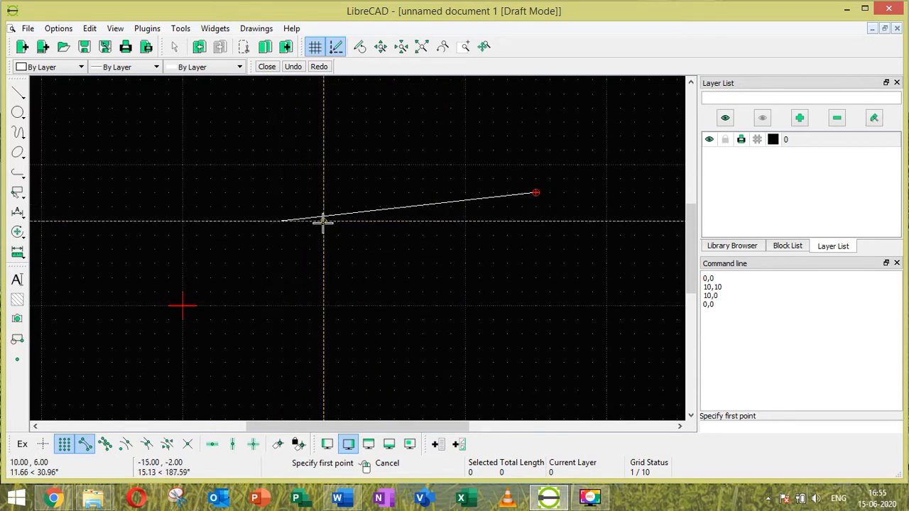
pyautogui.click(281, 220)
pyautogui.rightClick(307, 263)
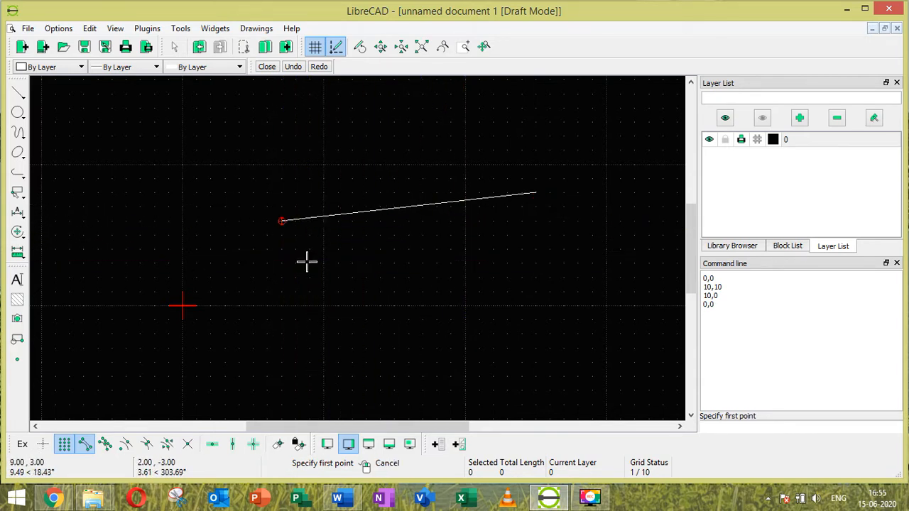
pyautogui.click(533, 193)
pyautogui.click(548, 220)
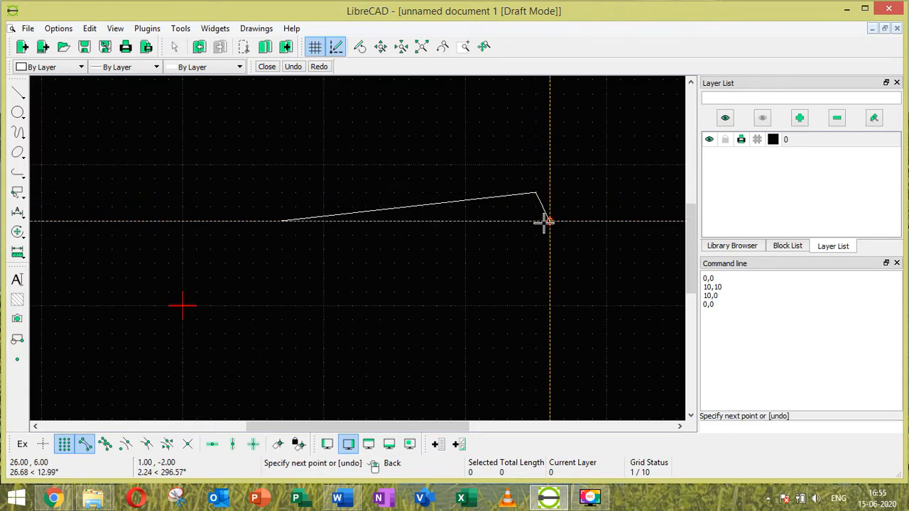
pyautogui.rightClick(545, 219)
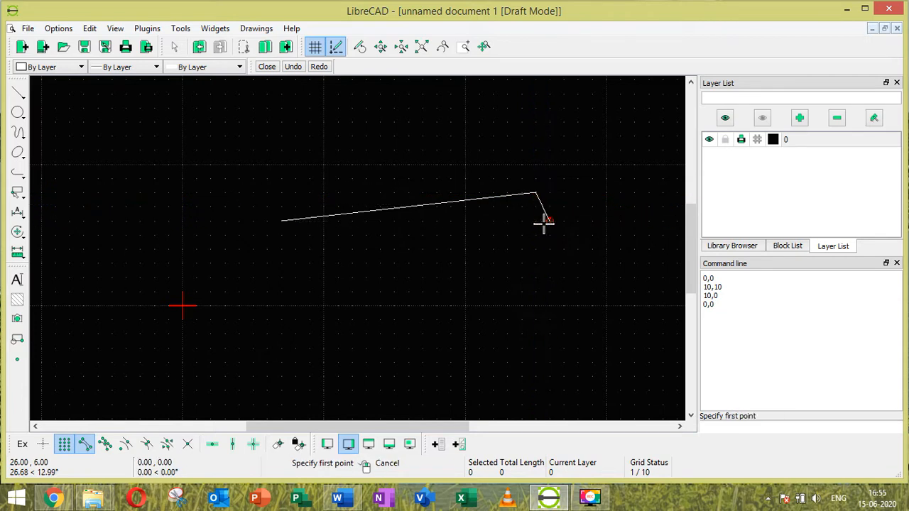
# End the line command and undo both freehand lines.
pyautogui.rightClick(378, 252)
pyautogui.hotkey('ctrl', 'z')
pyautogui.hotkey('ctrl', 'z')
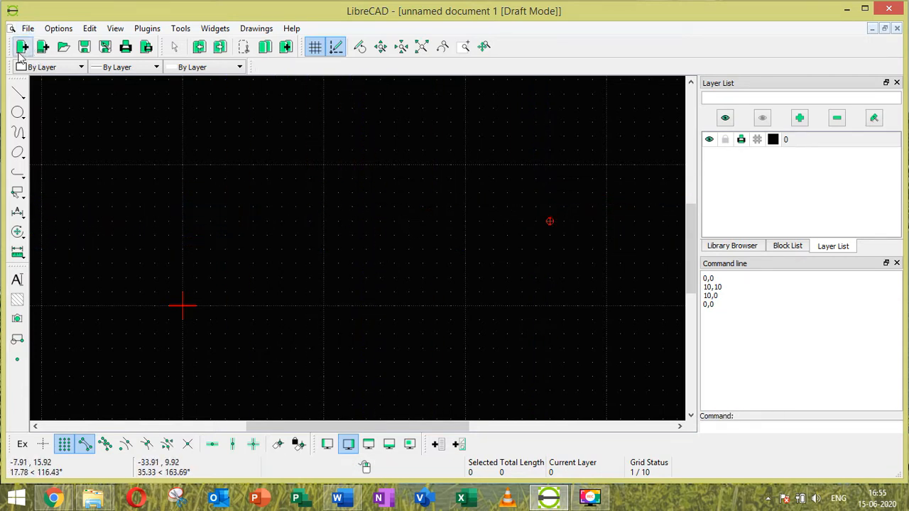
# Try out an angled line of length 50, setting its angle to 60 and then 50 degrees without placing it.
pyautogui.click(18, 92)
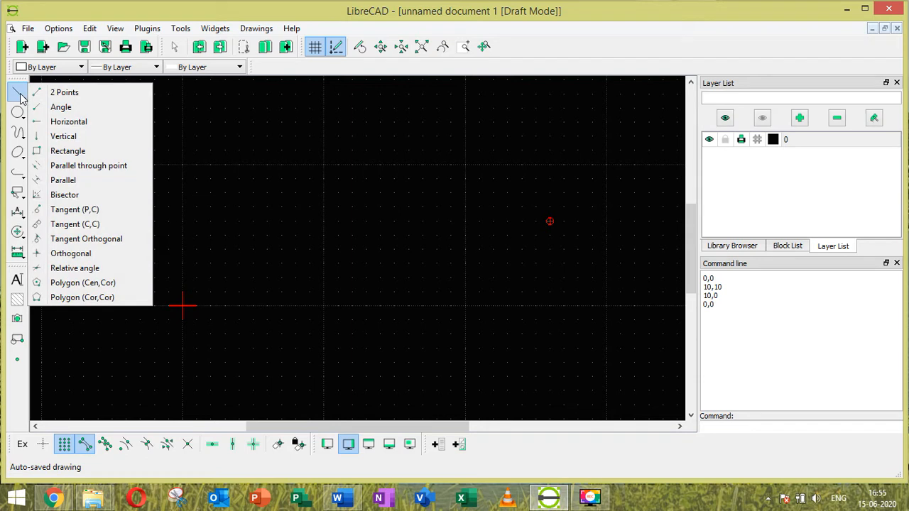
pyautogui.click(64, 108)
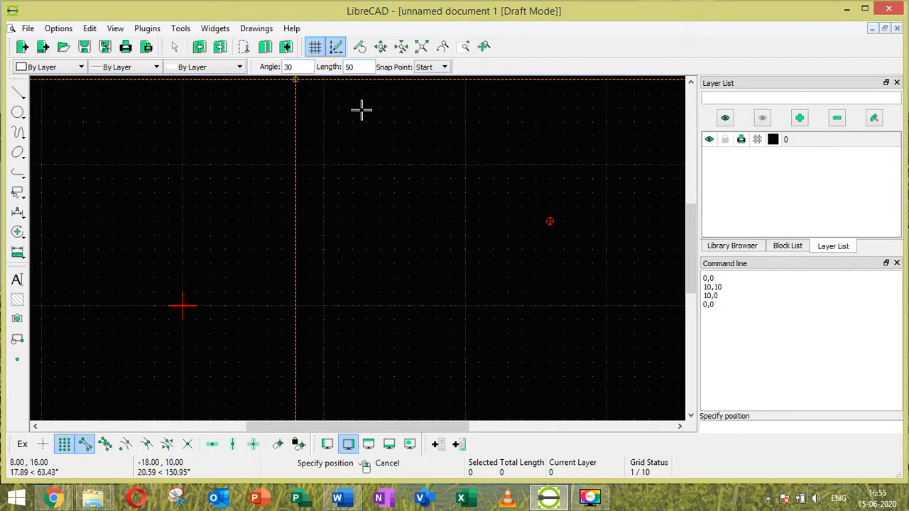
pyautogui.scroll(-2, 204, 250)
pyautogui.scroll(-5, 204, 250)
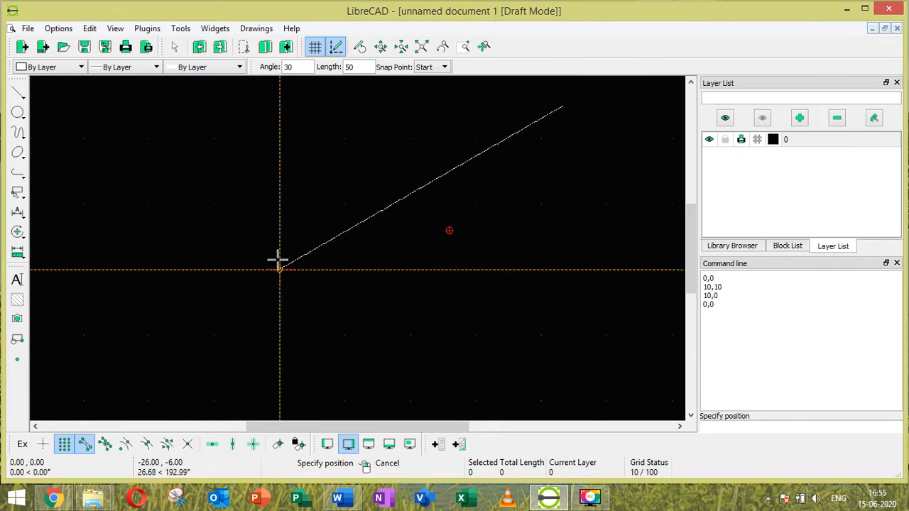
pyautogui.scroll(5, 277, 264)
pyautogui.moveTo(296, 67); pyautogui.dragTo(270, 68)
pyautogui.write('6')
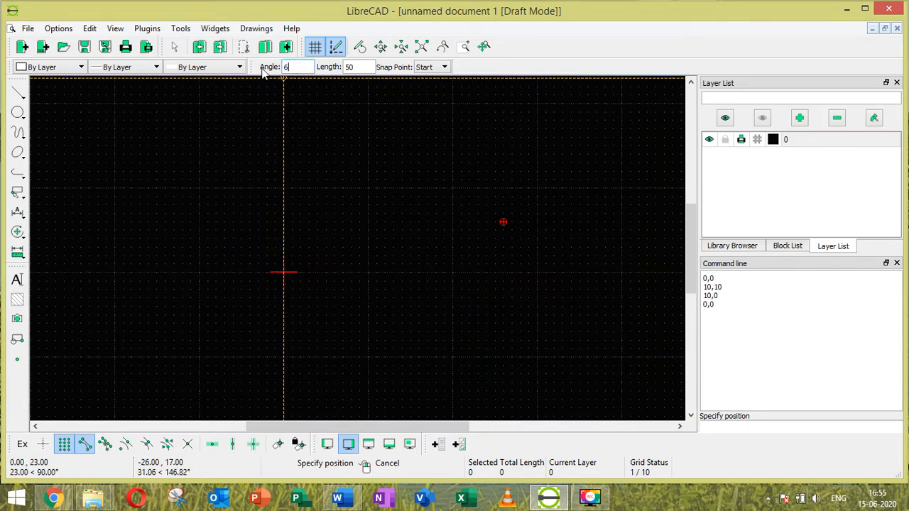
pyautogui.write('0')
pyautogui.scroll(-5, 297, 255)
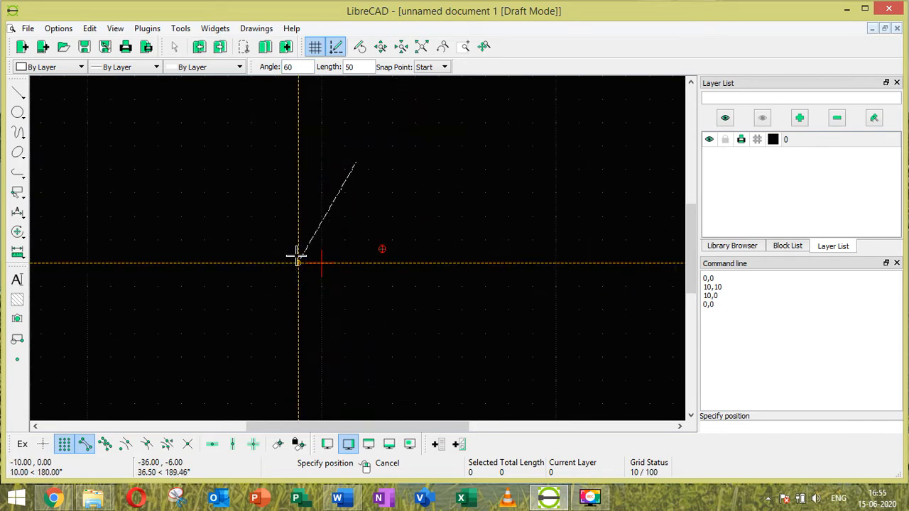
pyautogui.moveTo(302, 68); pyautogui.dragTo(286, 68)
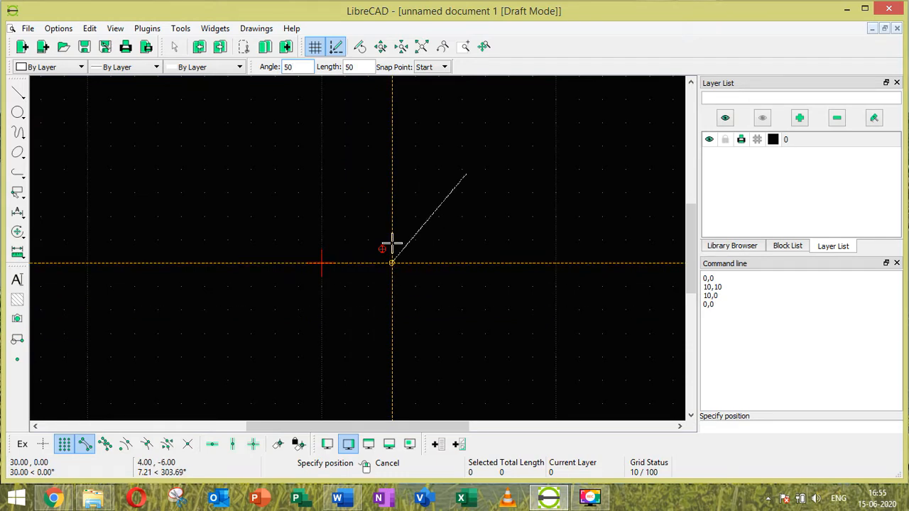
# Try out the vertical and horizontal line tools without placing a line.
pyautogui.click(21, 92)
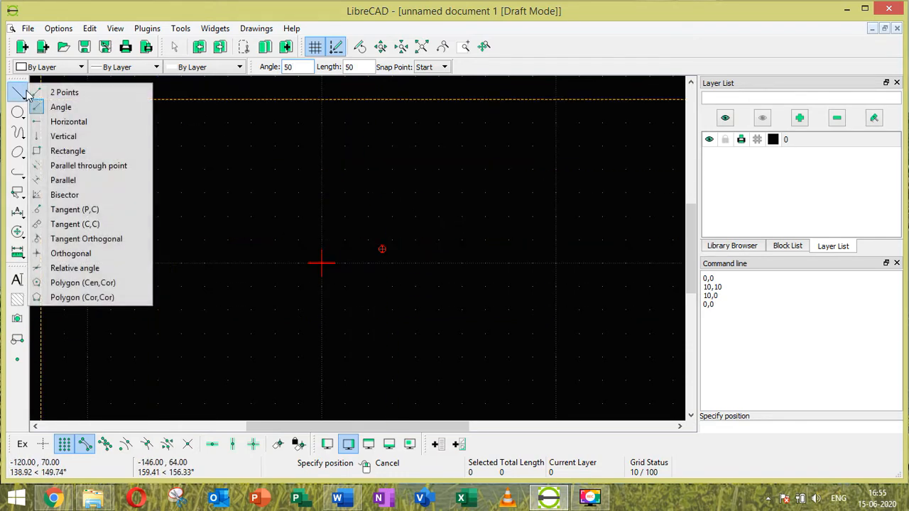
pyautogui.click(58, 136)
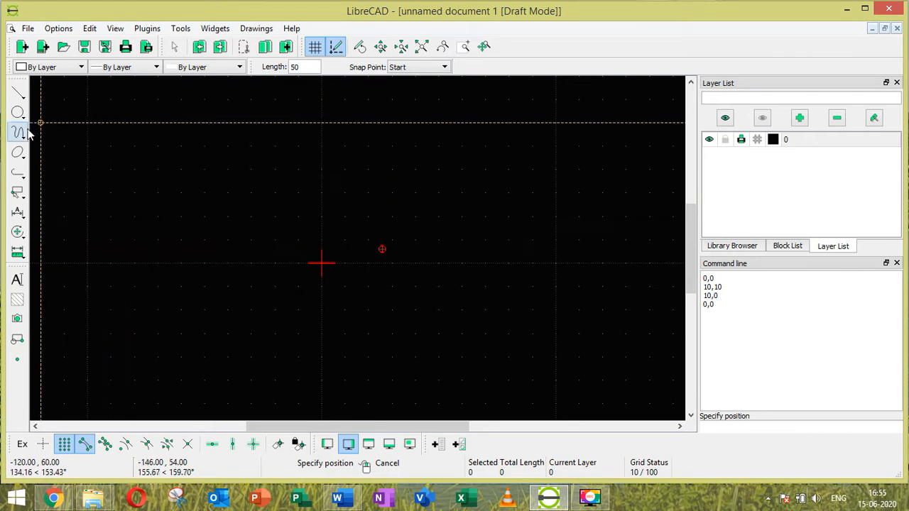
pyautogui.click(18, 93)
pyautogui.click(68, 121)
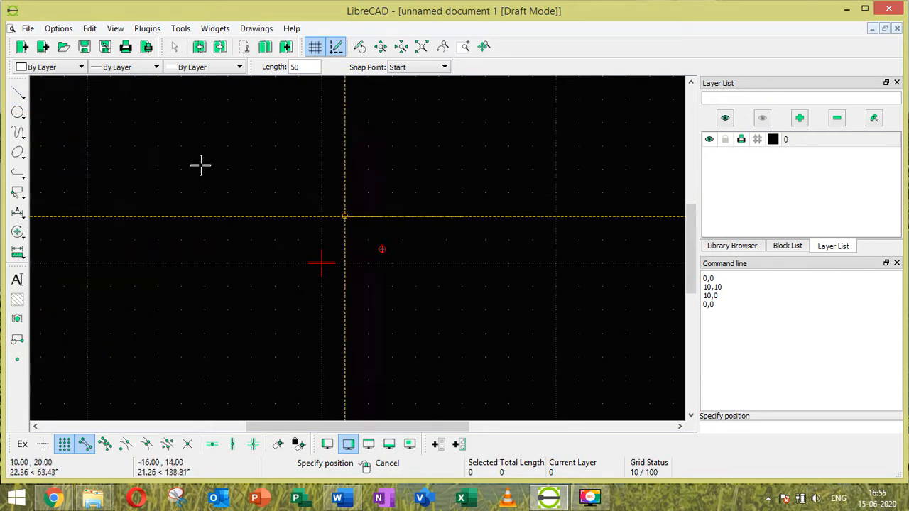
# Draw a two-point line from 0,0 to 10,10 by entering the coordinates.
pyautogui.click(19, 92)
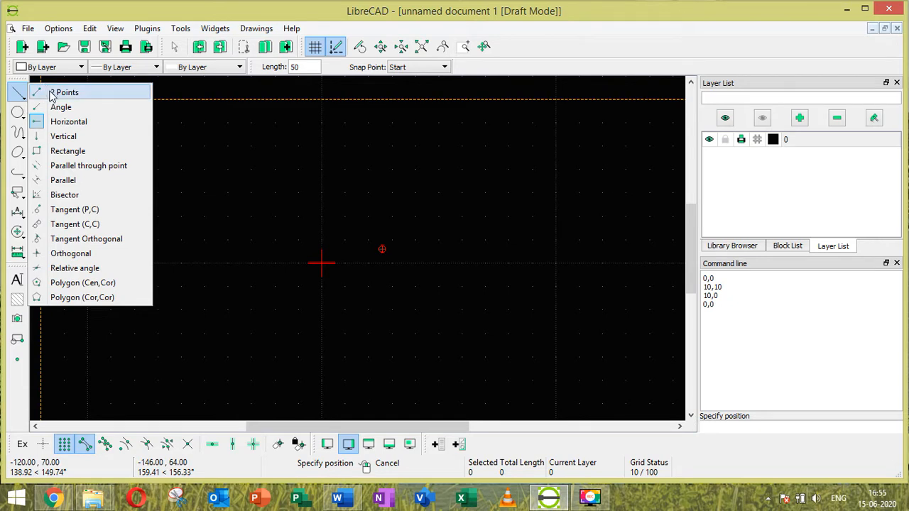
pyautogui.click(55, 92)
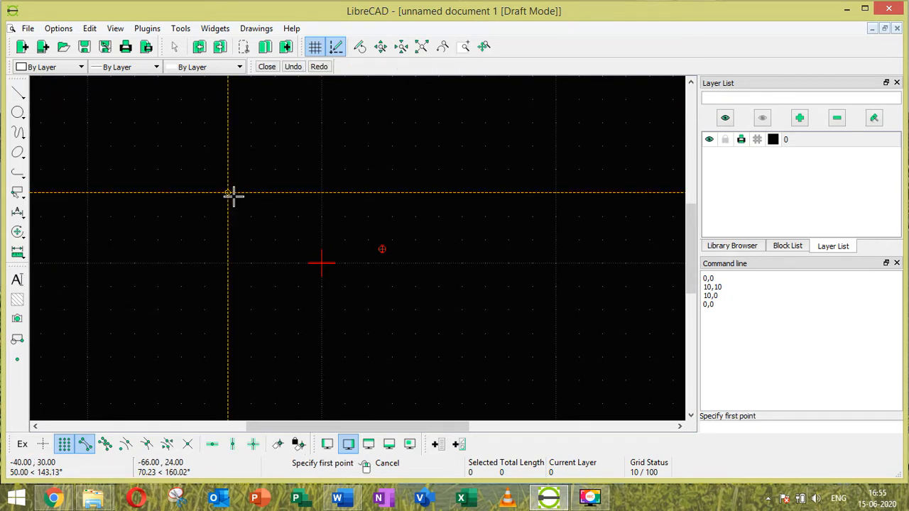
pyautogui.click(736, 431)
pyautogui.write('0')
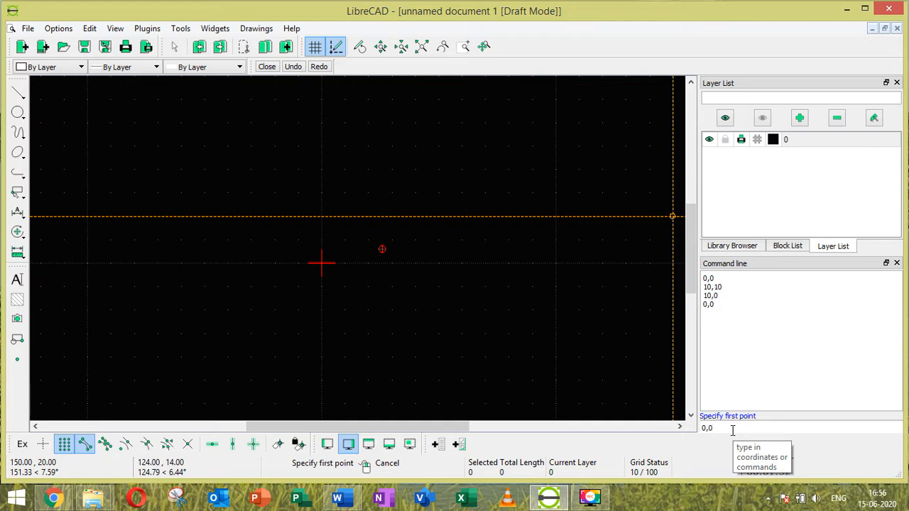
pyautogui.write(',0')
pyautogui.press('Return')
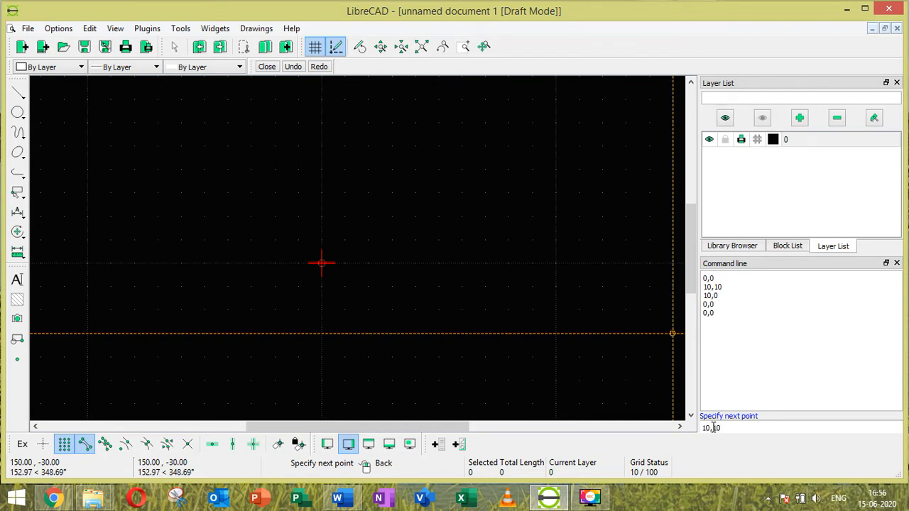
pyautogui.press('Return')
# Continue the line from 10,10 down to 10,0 to form the triangle's vertical side.
pyautogui.scroll(10, 388, 302)
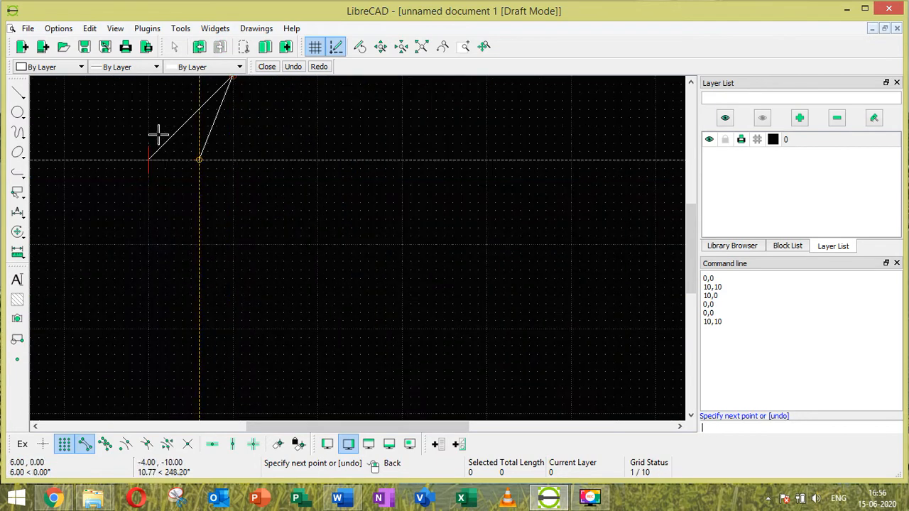
pyautogui.scroll(-3, 170, 146)
pyautogui.scroll(4, 204, 166)
pyautogui.scroll(2, 213, 157)
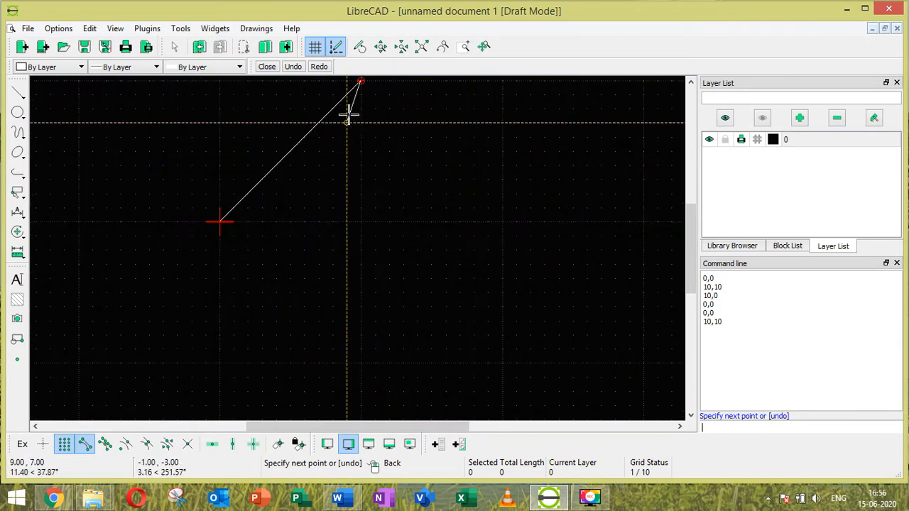
pyautogui.scroll(-1, 361, 117)
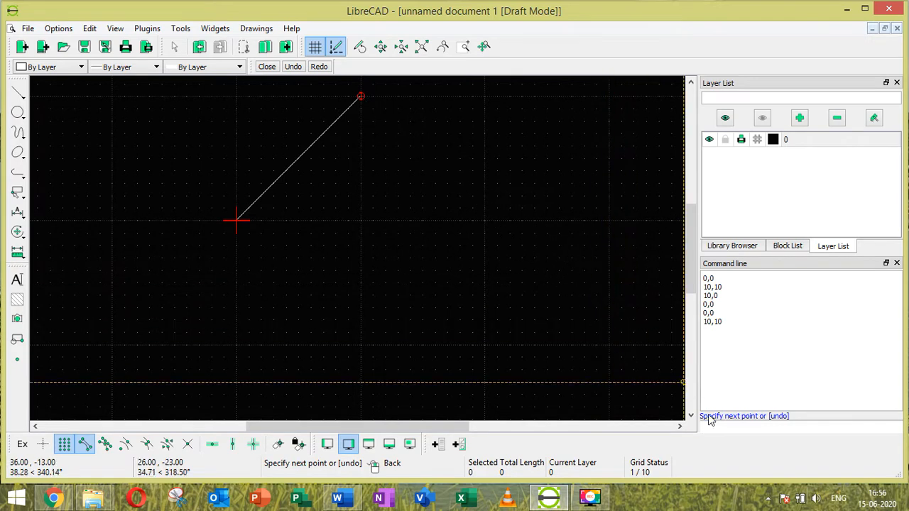
pyautogui.click(717, 429)
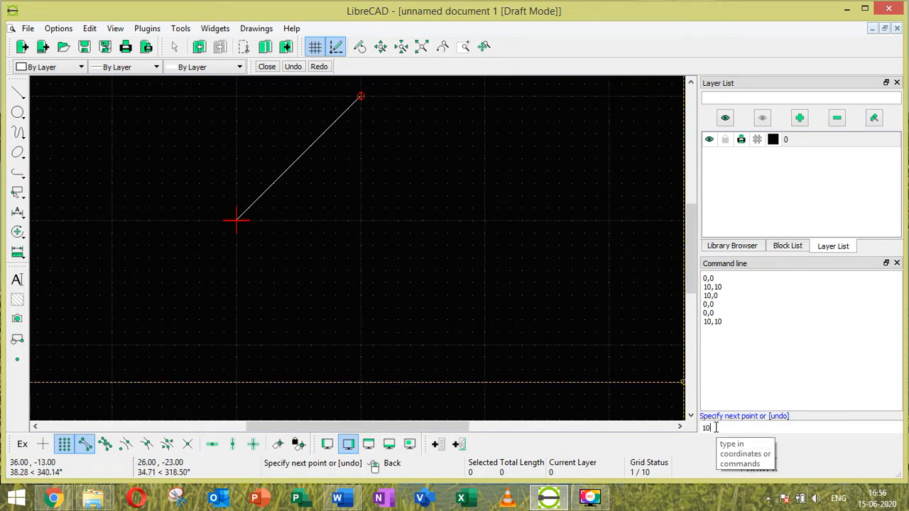
pyautogui.write('10,0')
pyautogui.press('Return')
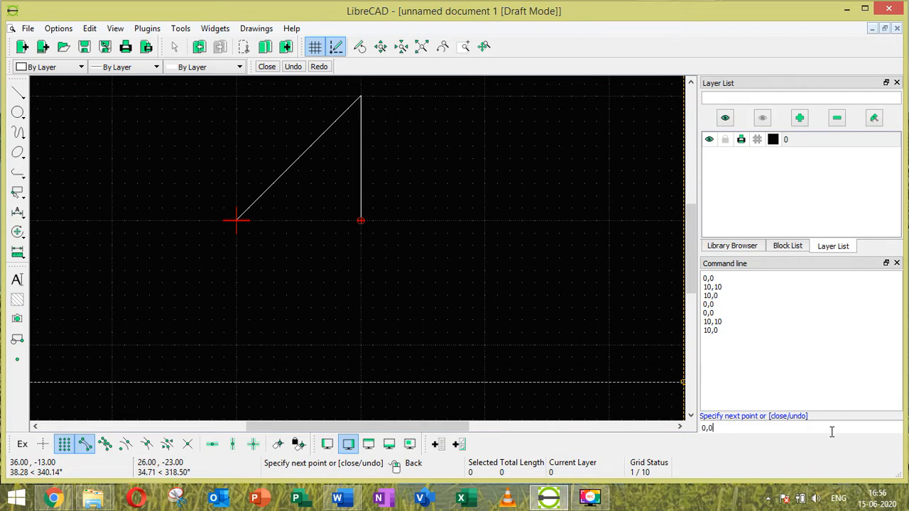
# Close the triangle with a line back to 0,0 and end the line chain.
pyautogui.write('0,0')
pyautogui.press('Return')
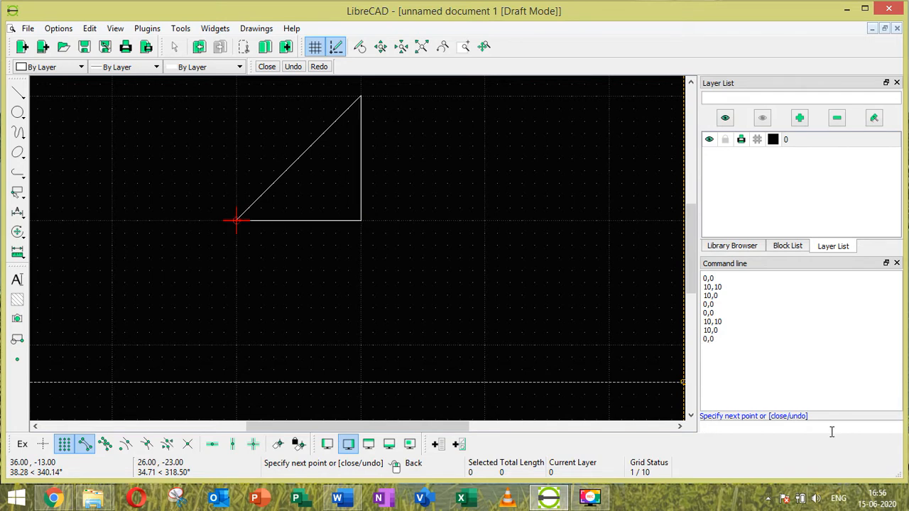
pyautogui.rightClick(324, 253)
# Add an aligned dimension to the triangle's sloping side, placing the dimension line outside the triangle through about (-3, 3).
pyautogui.scroll(-1, 298, 178)
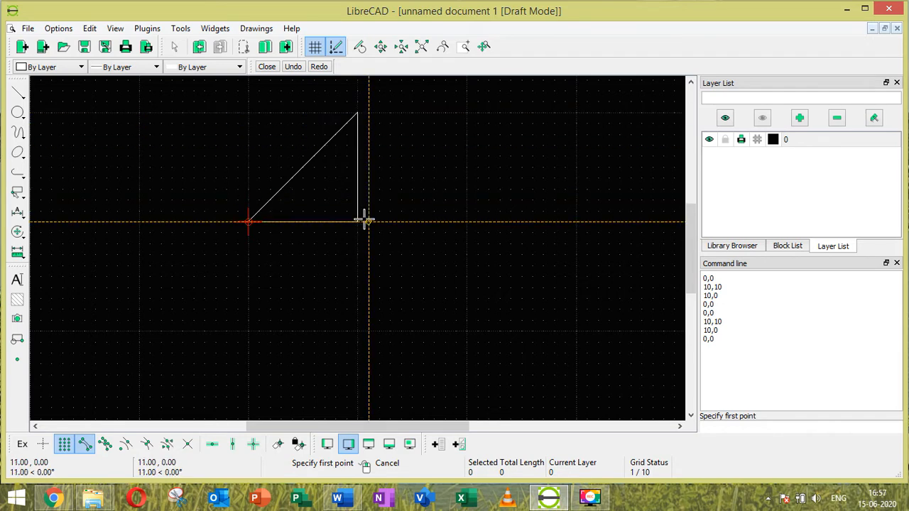
pyautogui.click(17, 215)
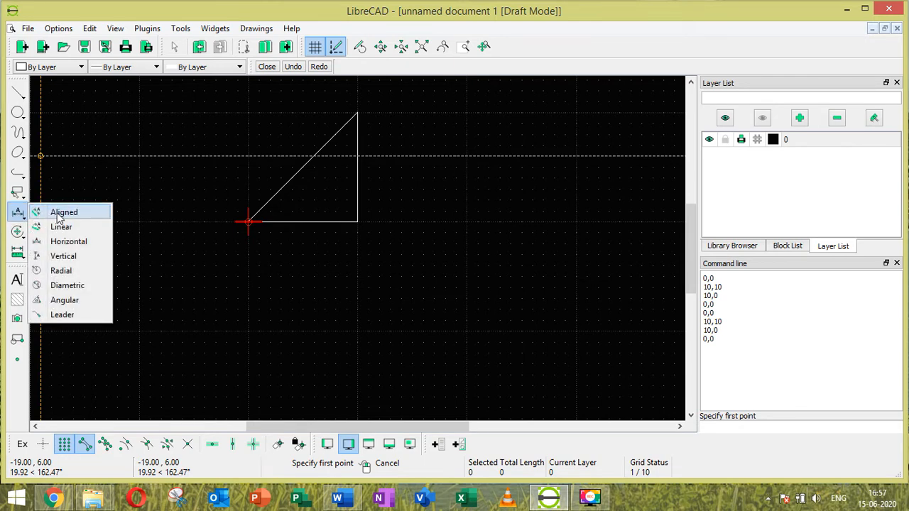
pyautogui.click(61, 213)
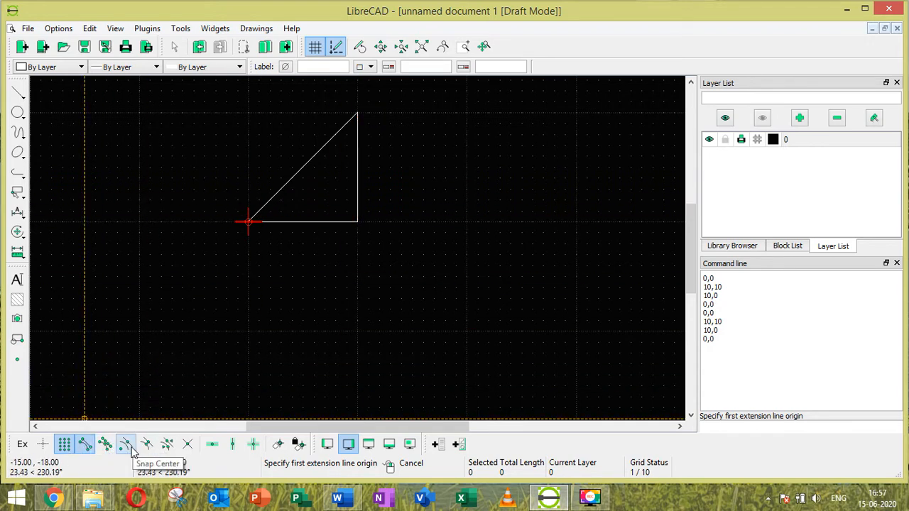
pyautogui.click(84, 445)
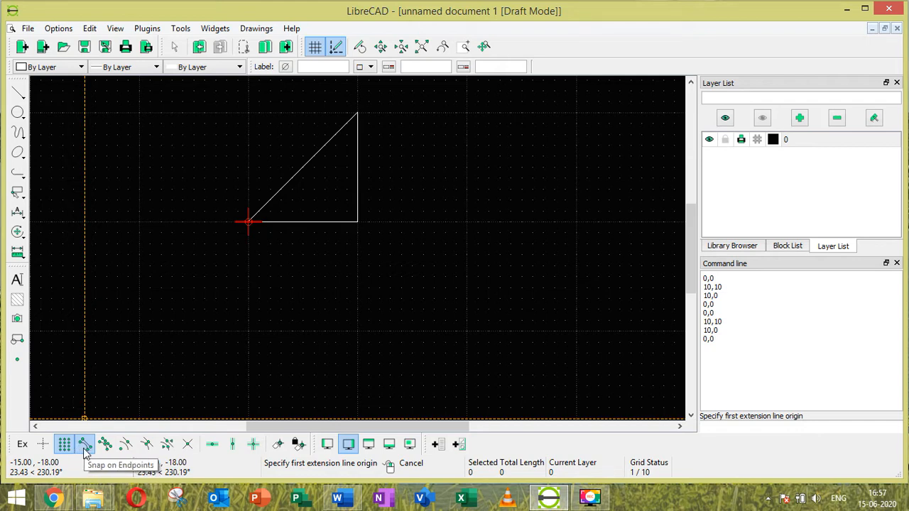
pyautogui.click(358, 113)
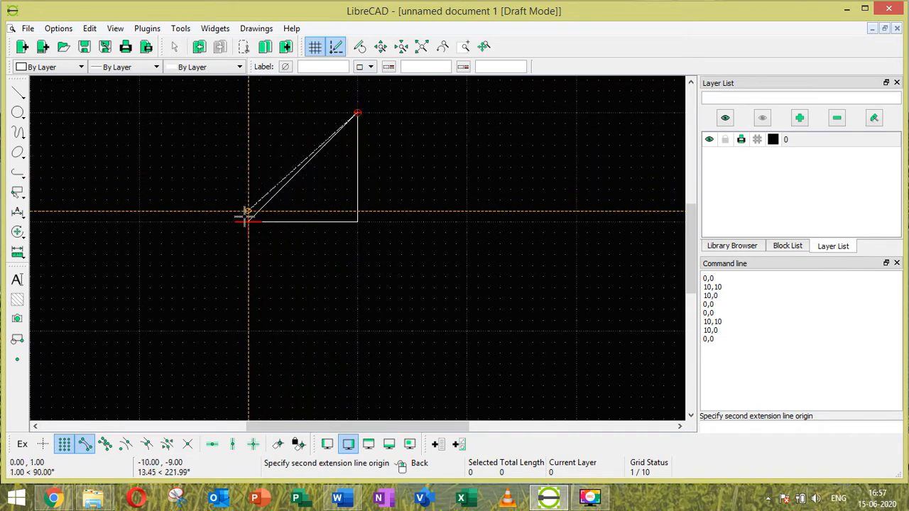
pyautogui.click(248, 220)
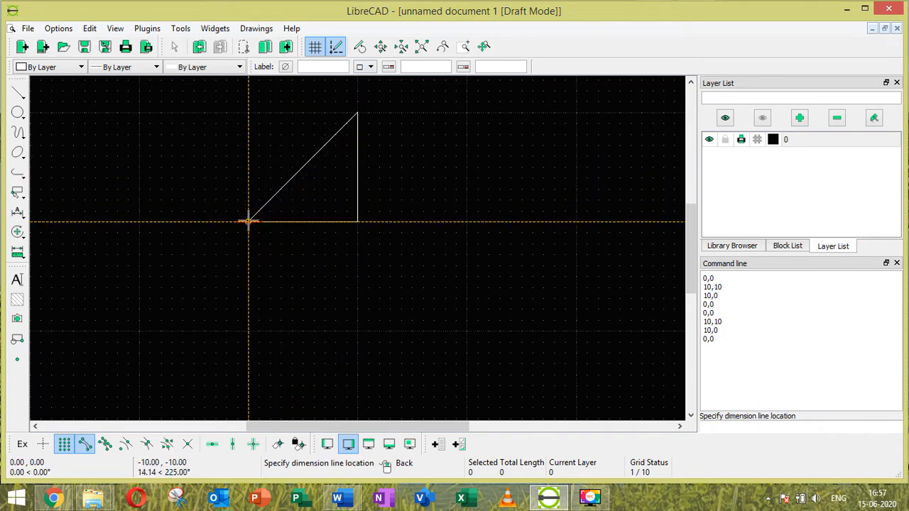
pyautogui.click(216, 189)
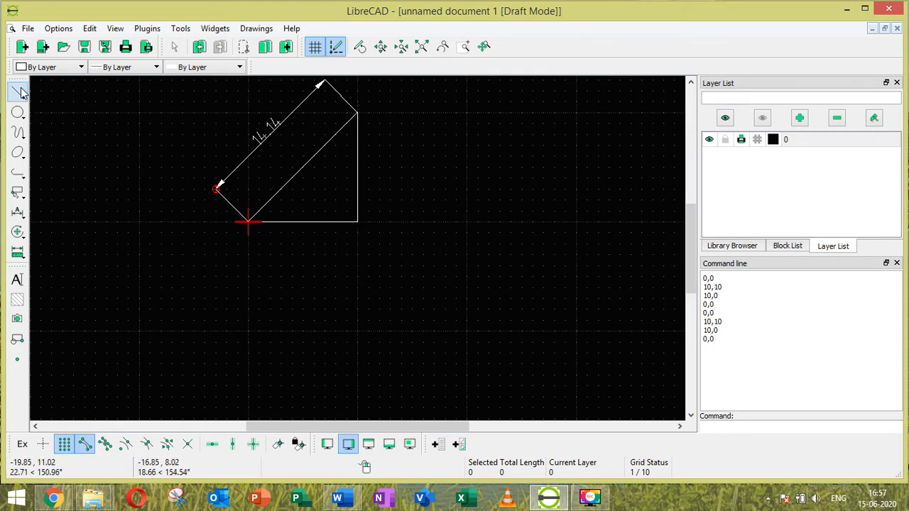
# Add a vertical dimension to the triangle's vertical side, placing the dimension line outside the triangle at about x = 14.
pyautogui.click(18, 215)
pyautogui.click(53, 212)
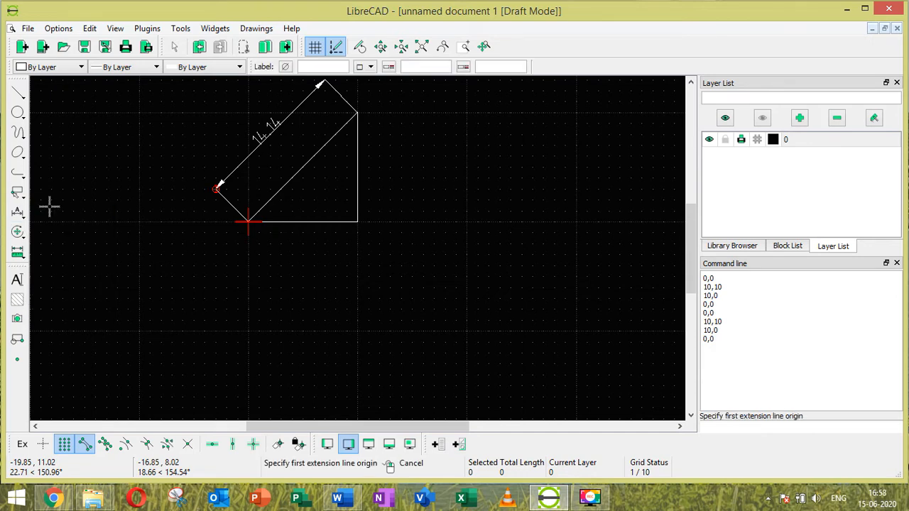
pyautogui.click(20, 212)
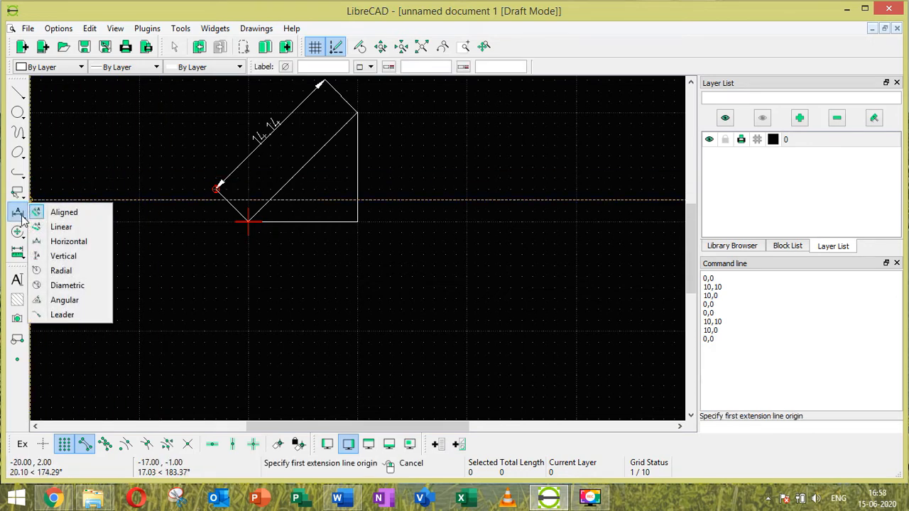
pyautogui.click(44, 256)
pyautogui.click(357, 112)
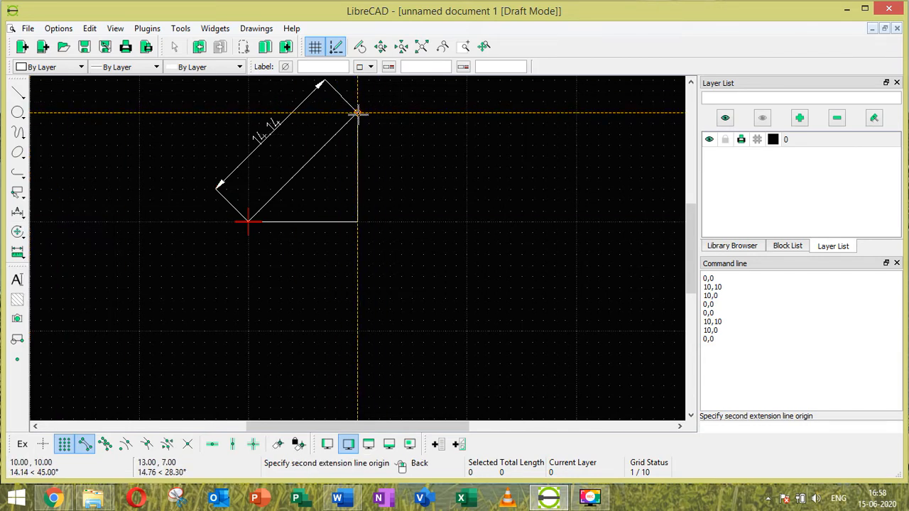
pyautogui.click(357, 222)
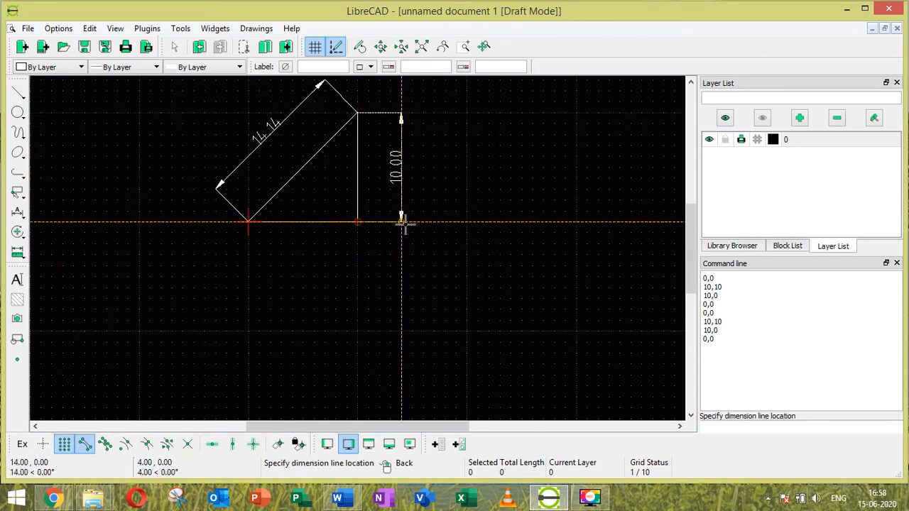
pyautogui.click(401, 222)
pyautogui.rightClick(405, 224)
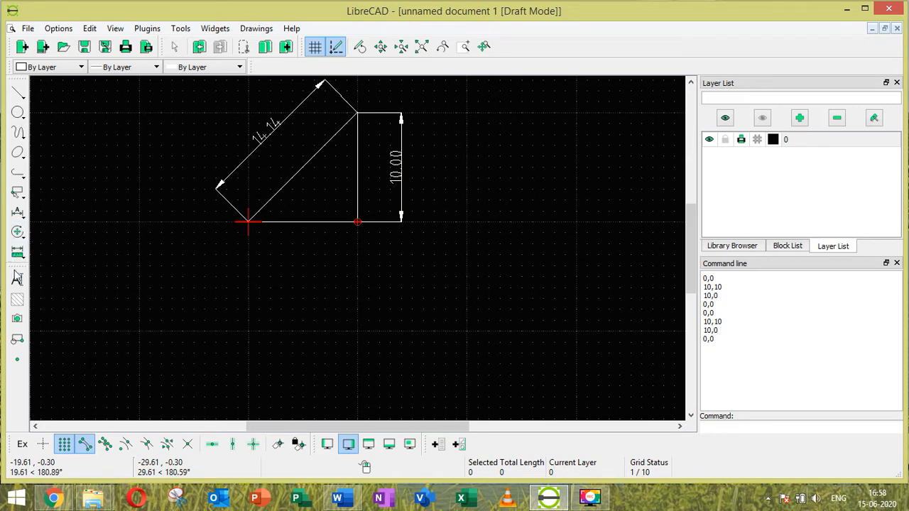
pyautogui.click(17, 212)
pyautogui.click(62, 256)
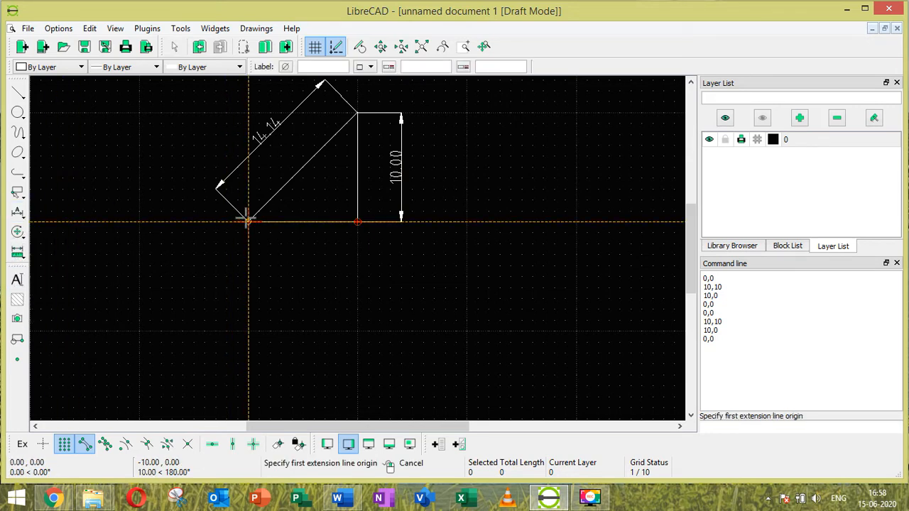
pyautogui.click(247, 223)
pyautogui.click(357, 222)
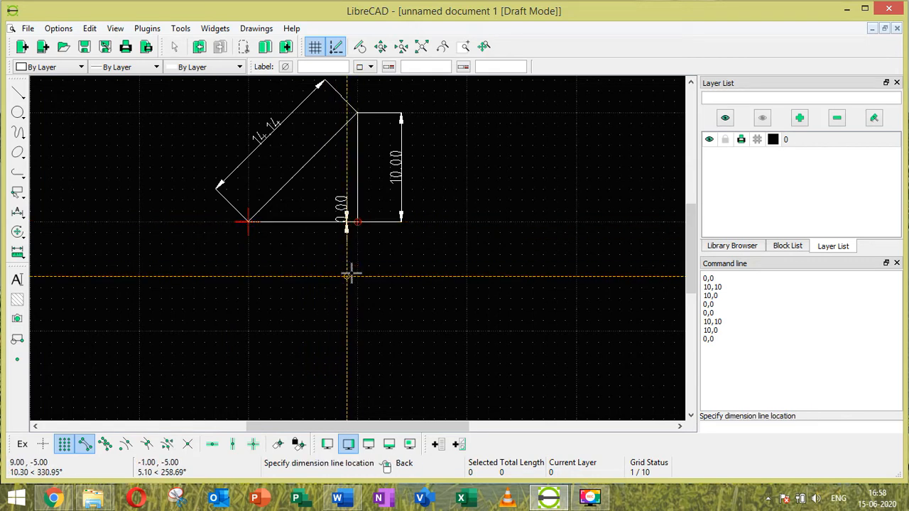
pyautogui.rightClick(188, 234)
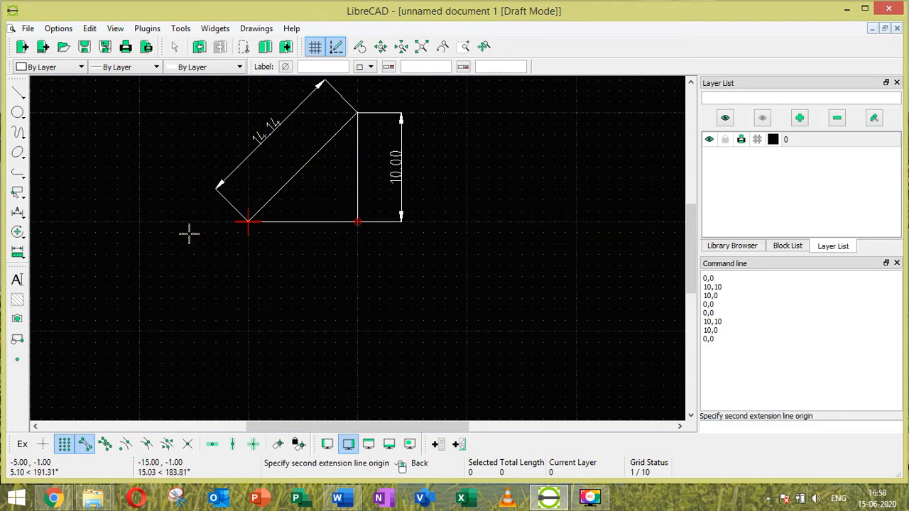
pyautogui.rightClick(249, 221)
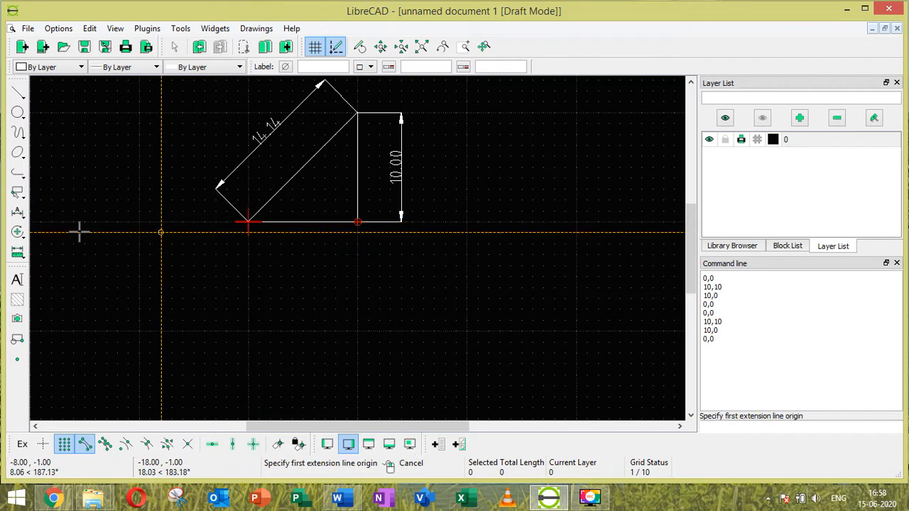
# Add a horizontal dimension to the triangle's base from 0,0 to 10,0, placing the dimension line below it at about y = -5.
pyautogui.click(18, 211)
pyautogui.click(51, 245)
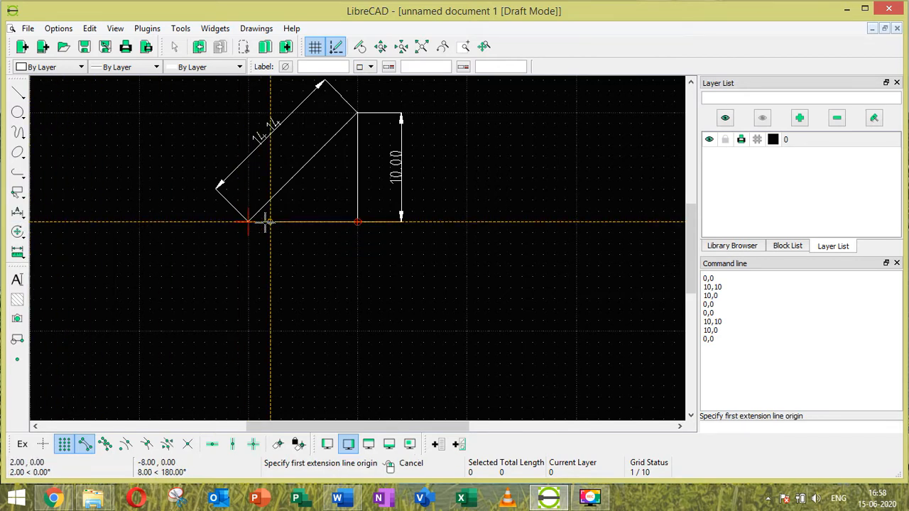
pyautogui.click(247, 221)
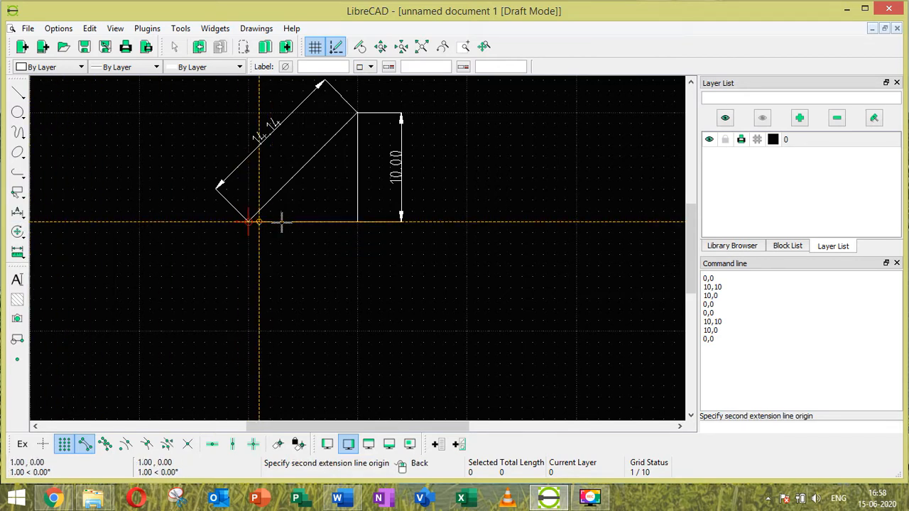
pyautogui.click(357, 221)
pyautogui.rightClick(354, 287)
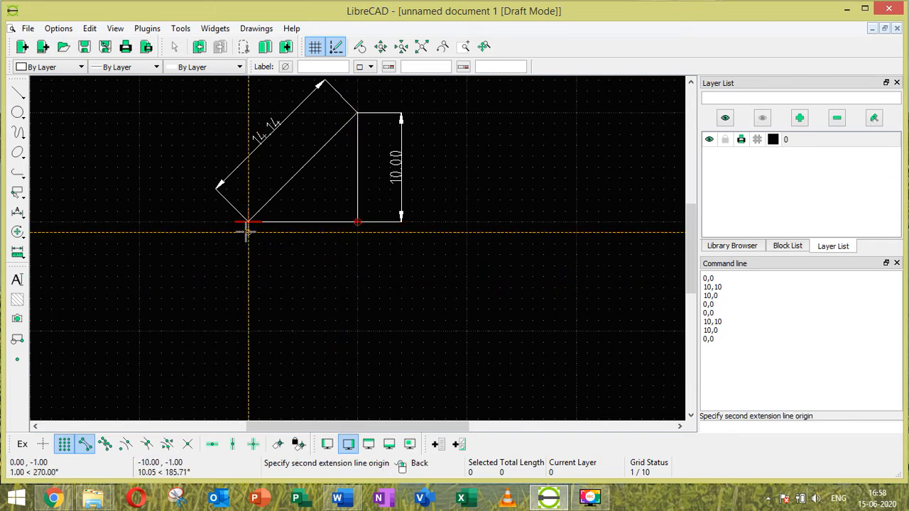
pyautogui.click(357, 221)
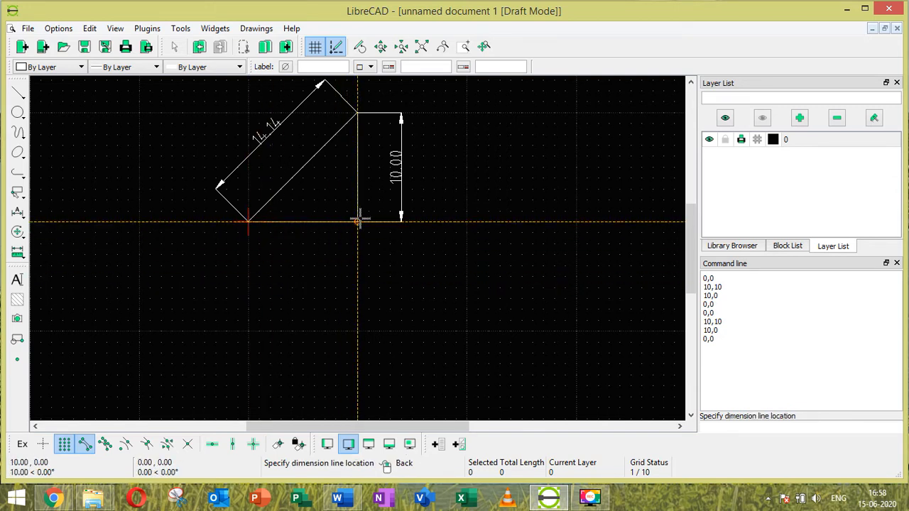
pyautogui.click(347, 276)
pyautogui.rightClick(347, 277)
pyautogui.scroll(1, 426, 248)
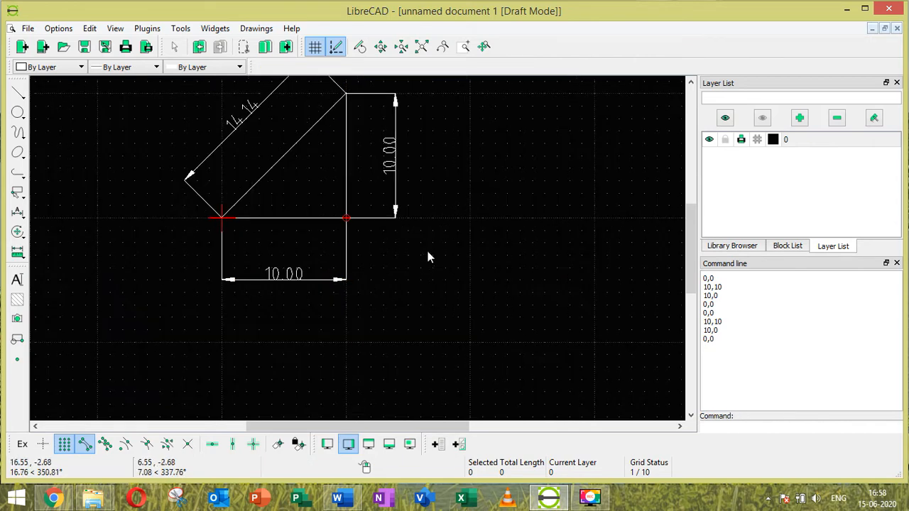
pyautogui.scroll(-2, 427, 250)
pyautogui.scroll(-1, 428, 251)
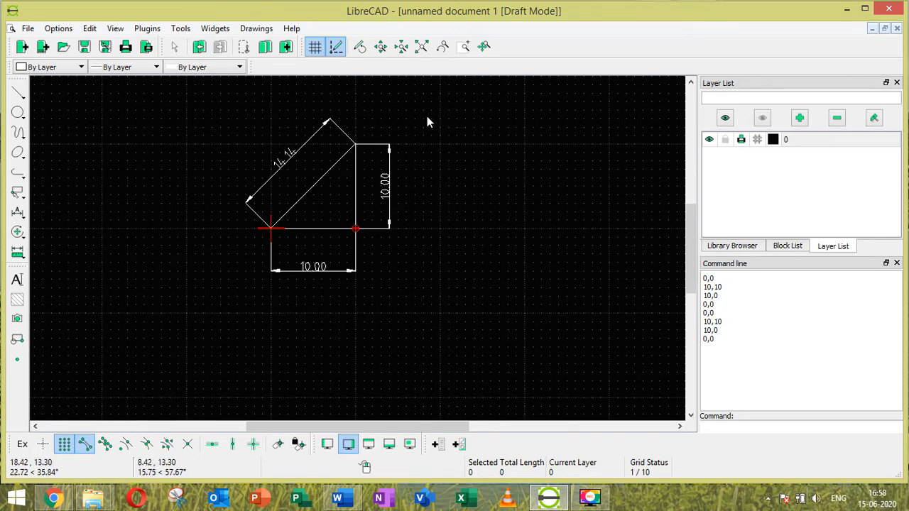
pyautogui.scroll(1, 427, 120)
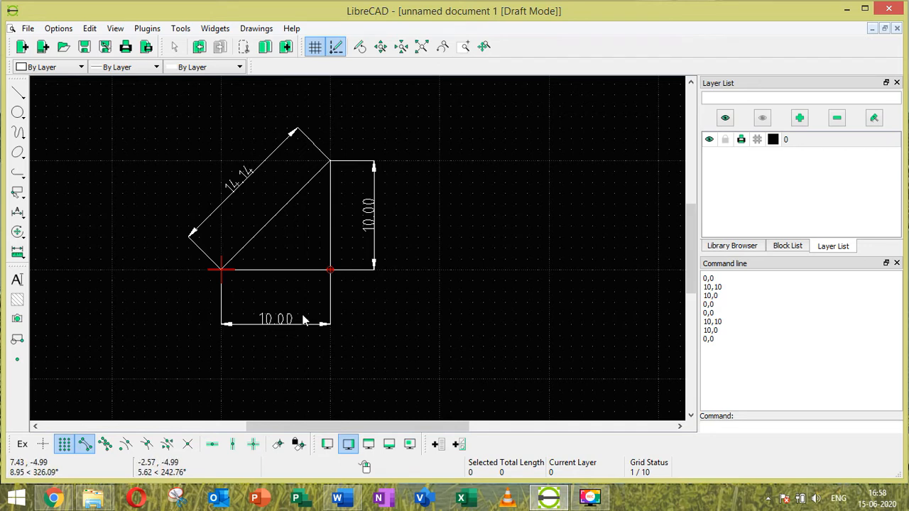
# Set the dimension length factor to 5 in the current drawing preferences and apply it.
pyautogui.click(57, 29)
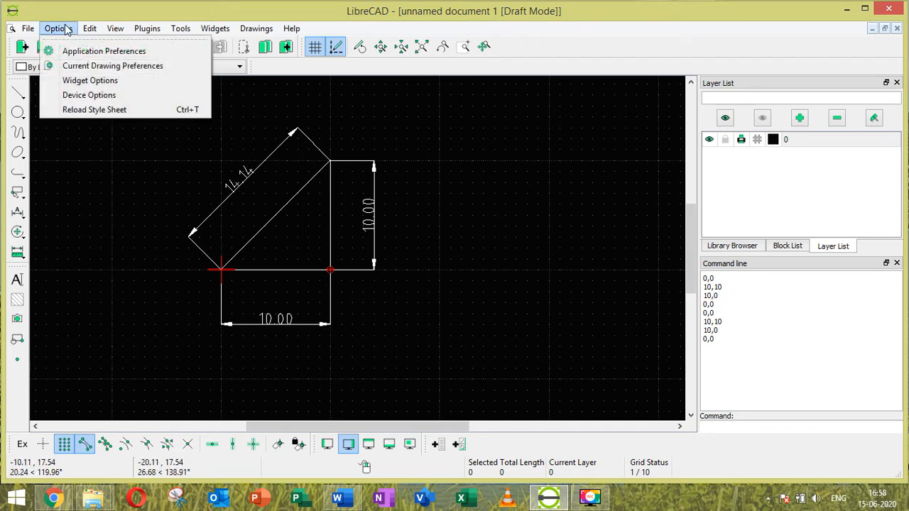
pyautogui.click(106, 66)
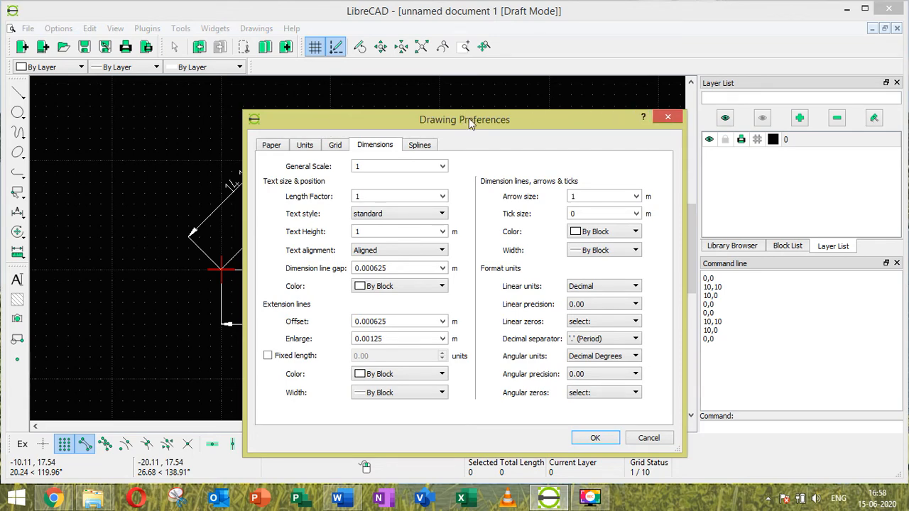
pyautogui.moveTo(469, 118); pyautogui.dragTo(627, 91)
pyautogui.moveTo(544, 85); pyautogui.dragTo(553, 84)
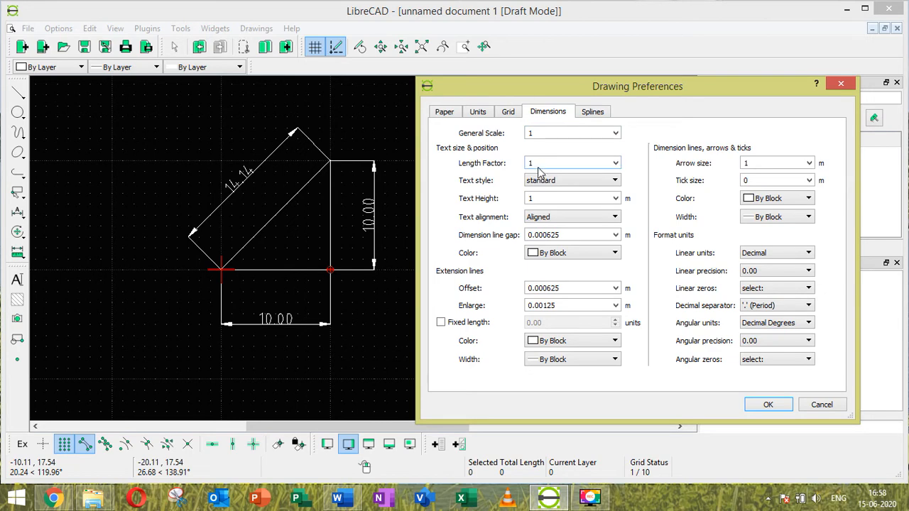
pyautogui.doubleClick(528, 163)
pyautogui.write('5')
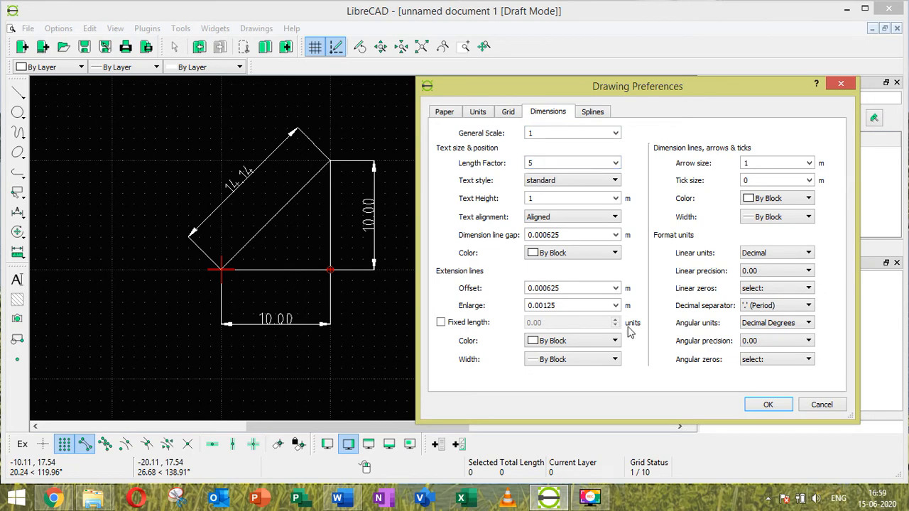
pyautogui.click(767, 405)
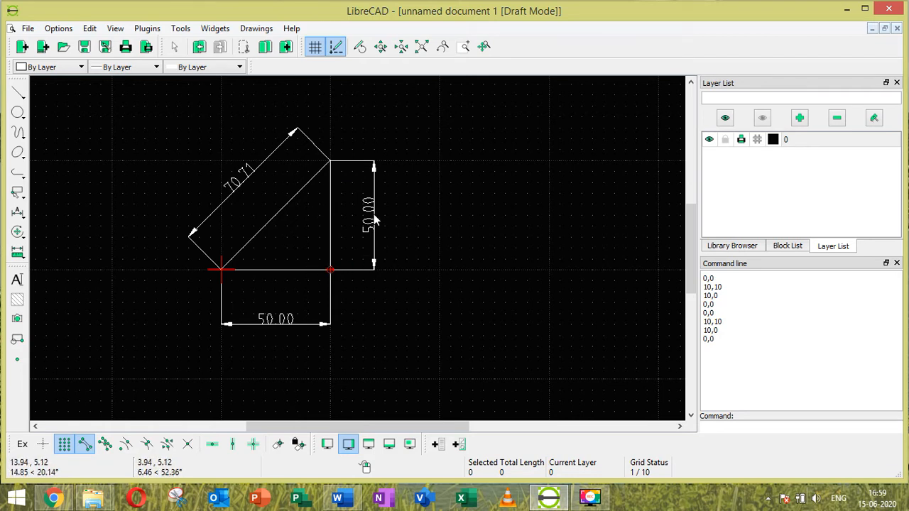
# Set the dimension length factor back to 1 in the current drawing preferences.
pyautogui.click(59, 29)
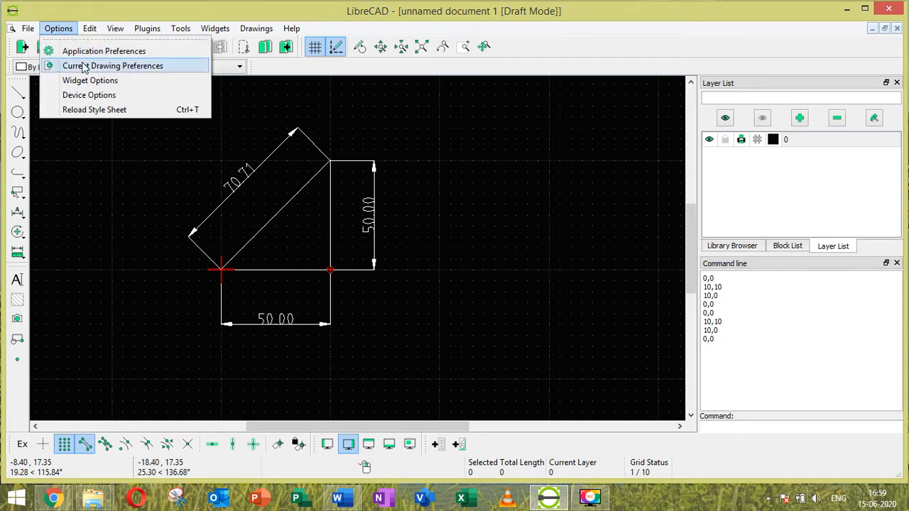
pyautogui.click(61, 65)
pyautogui.doubleClick(359, 197)
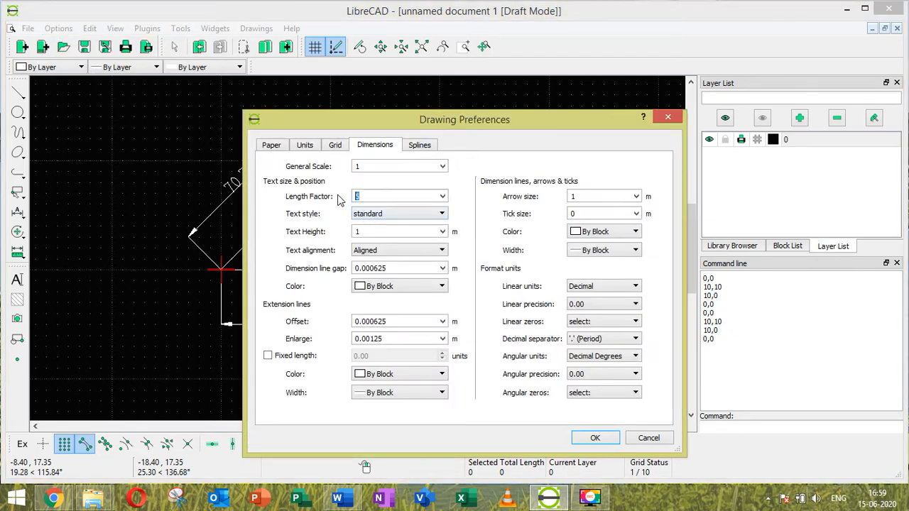
pyautogui.press('Return')
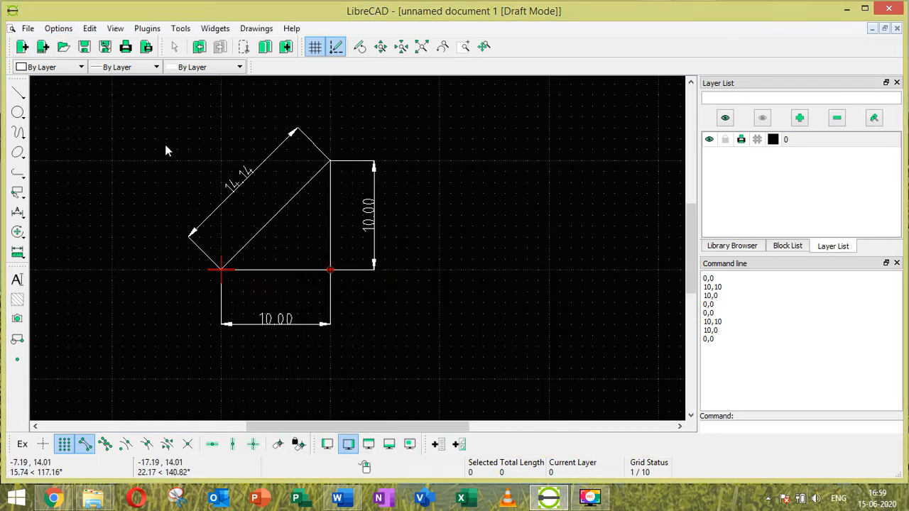
# Set the dimension text height to 0.5 m in the current drawing preferences.
pyautogui.click(70, 28)
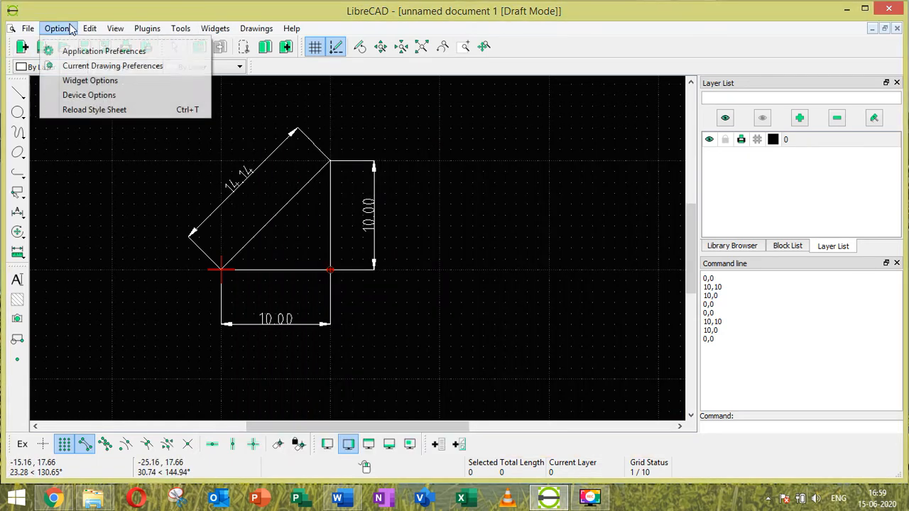
pyautogui.click(85, 65)
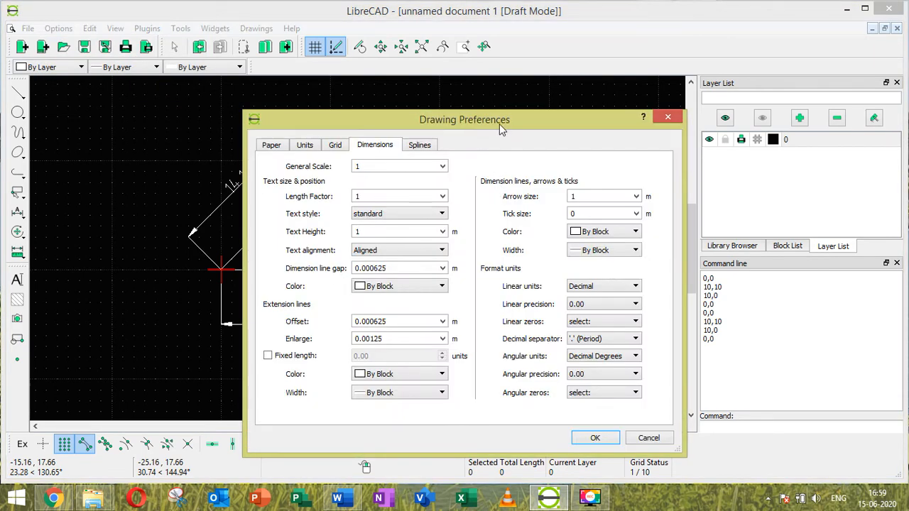
pyautogui.moveTo(499, 123); pyautogui.dragTo(671, 112)
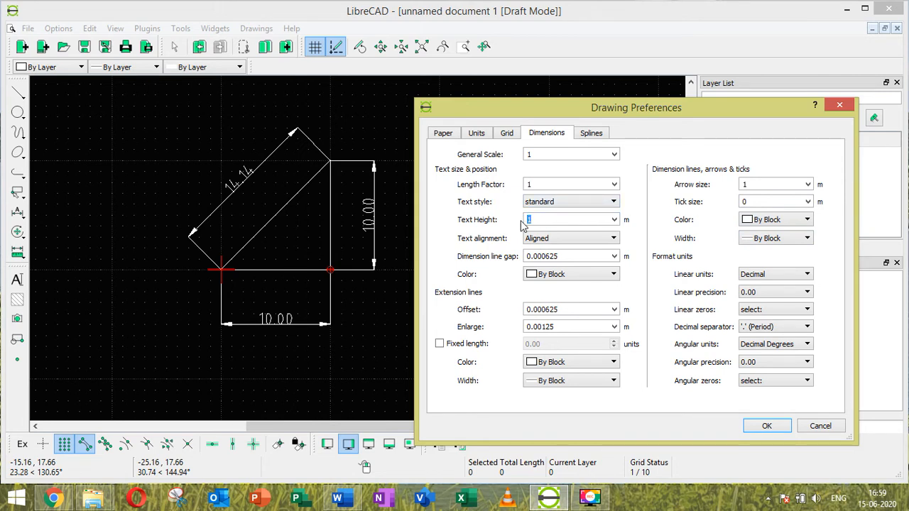
pyautogui.press('Return')
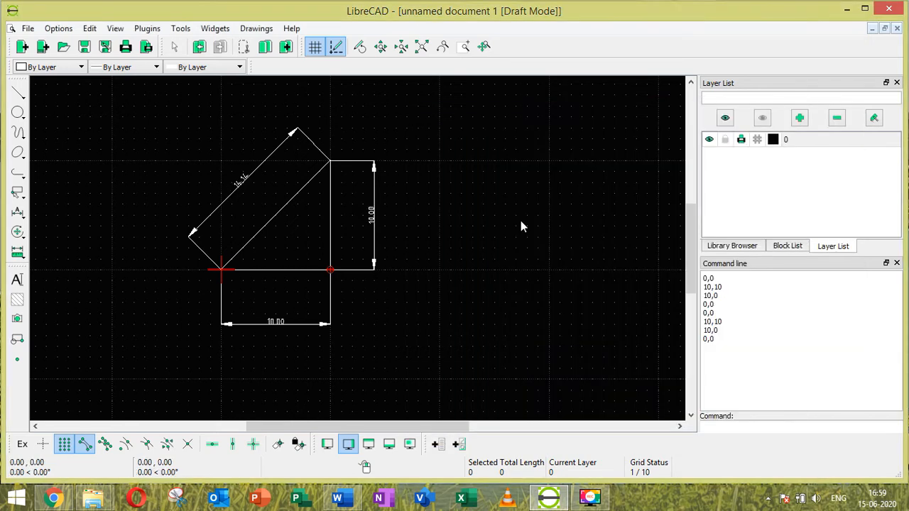
# Set the dimension text height back to 1 m in the current drawing preferences.
pyautogui.click(59, 28)
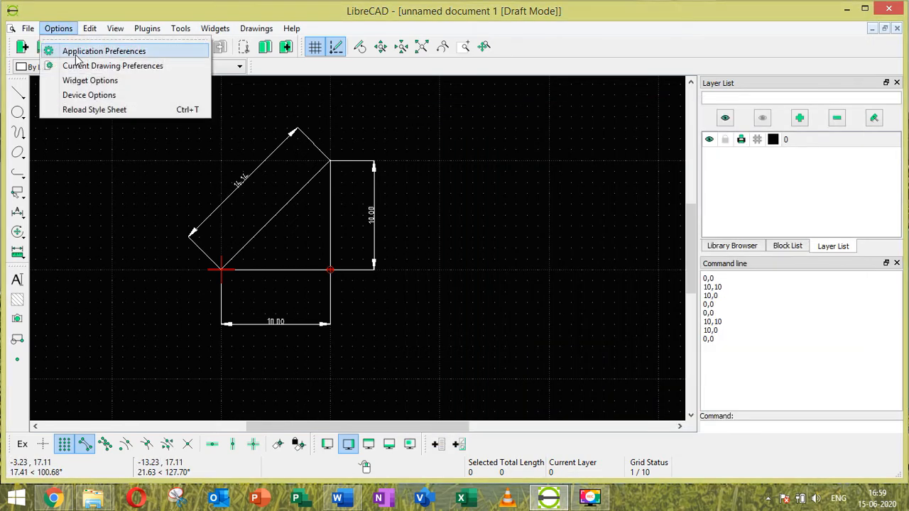
pyautogui.click(112, 64)
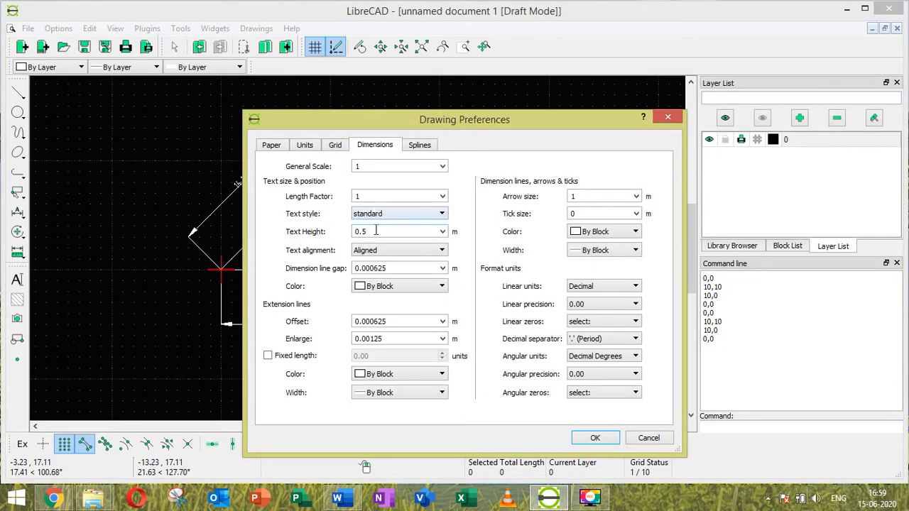
pyautogui.moveTo(375, 231); pyautogui.dragTo(359, 231)
pyautogui.press('Return')
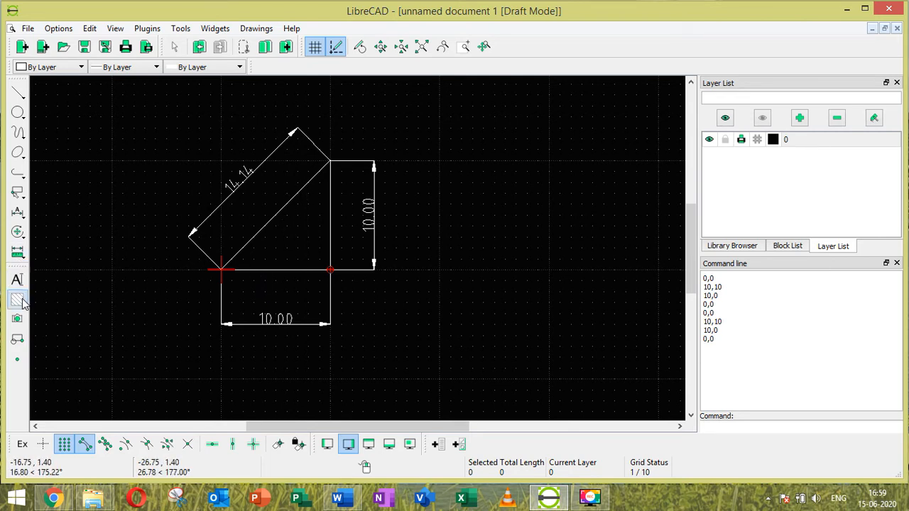
# Select the triangle's three sides and fill the enclosed area with a hatch using Solid Fill.
pyautogui.click(295, 196)
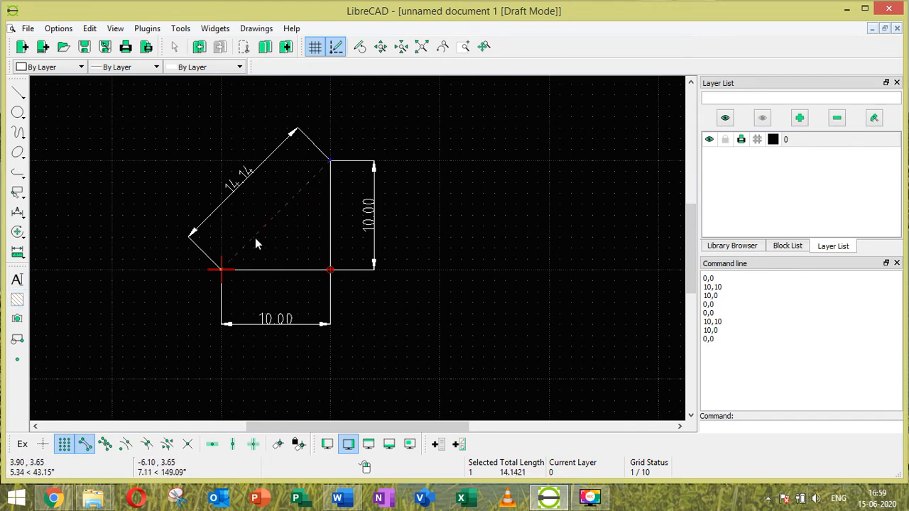
pyautogui.click(328, 194)
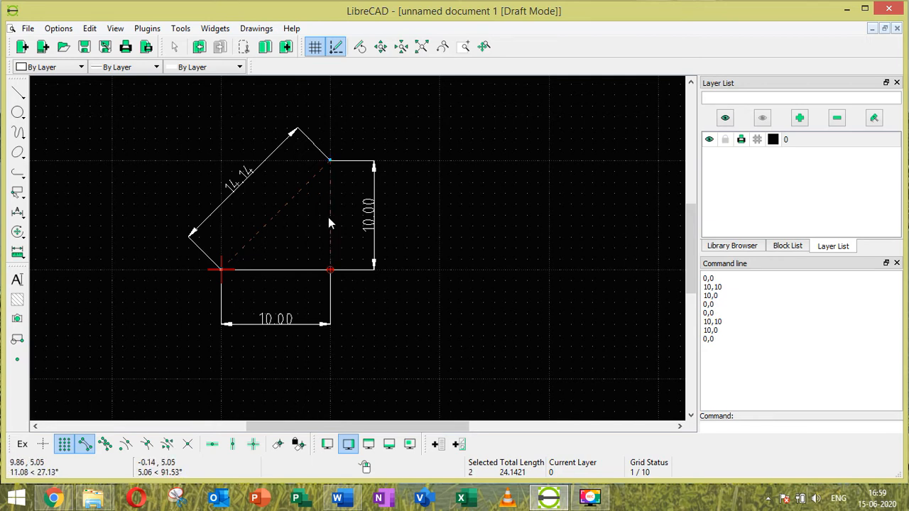
pyautogui.click(310, 269)
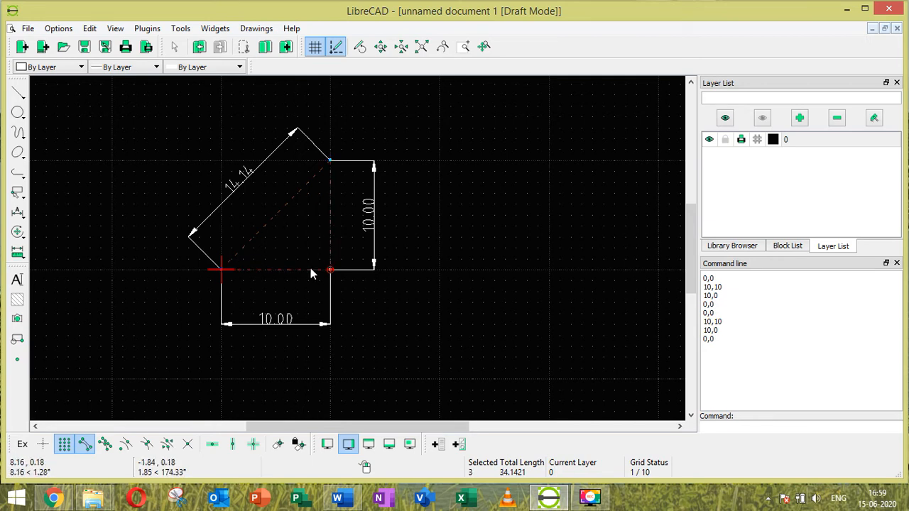
pyautogui.click(18, 300)
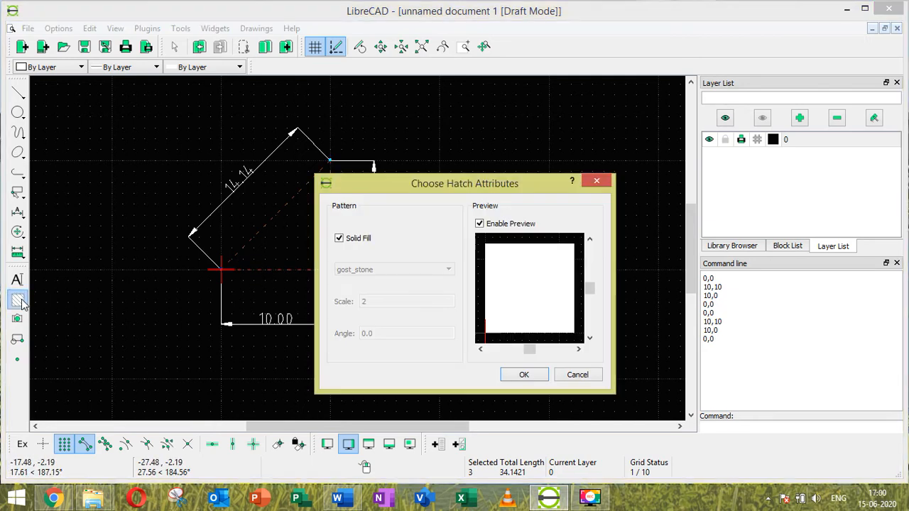
pyautogui.click(340, 238)
pyautogui.click(379, 271)
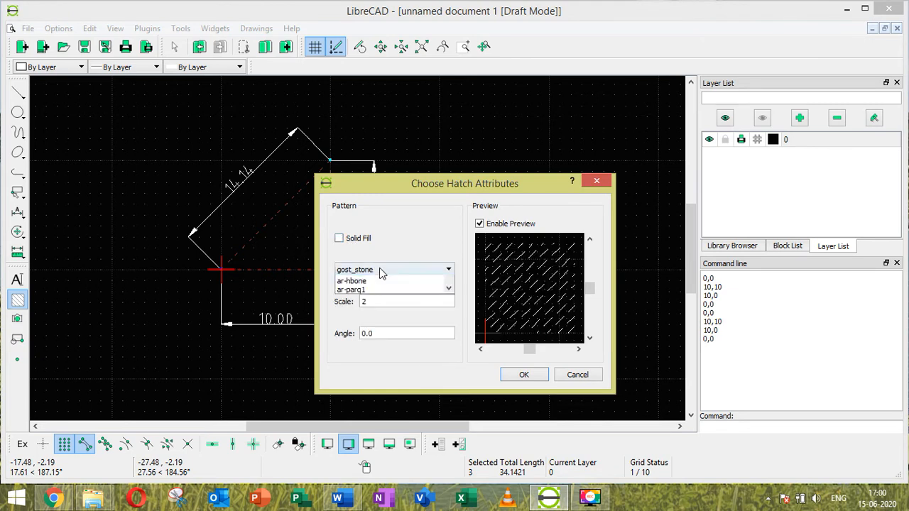
pyautogui.click(340, 238)
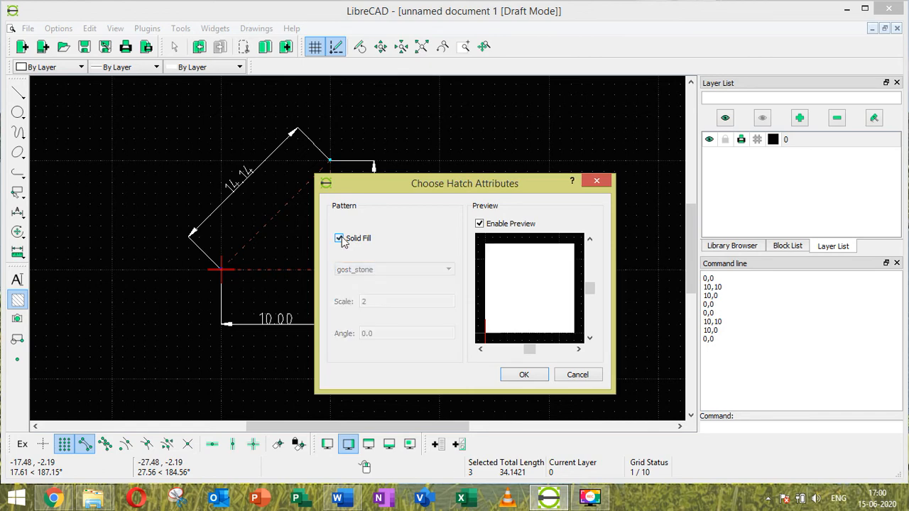
pyautogui.click(521, 376)
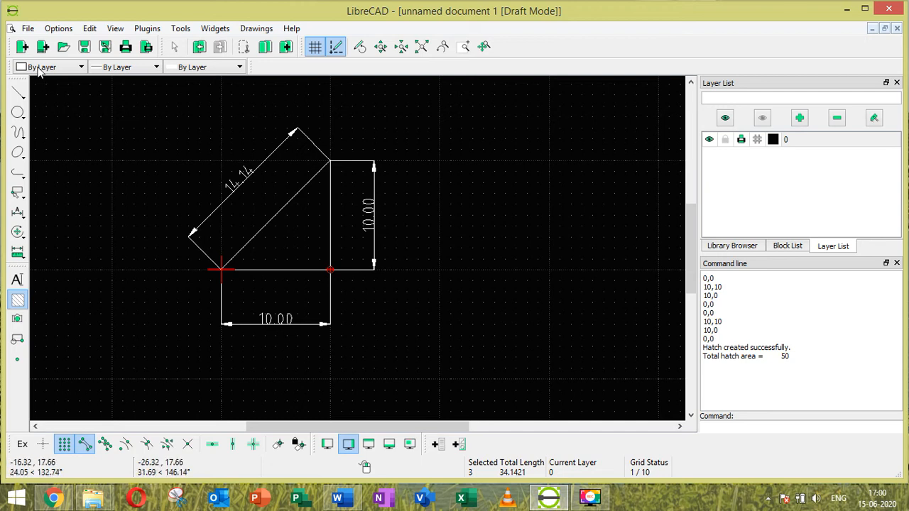
# Check the triangle's solid fill in the print preview and return to the drawing view.
pyautogui.click(28, 29)
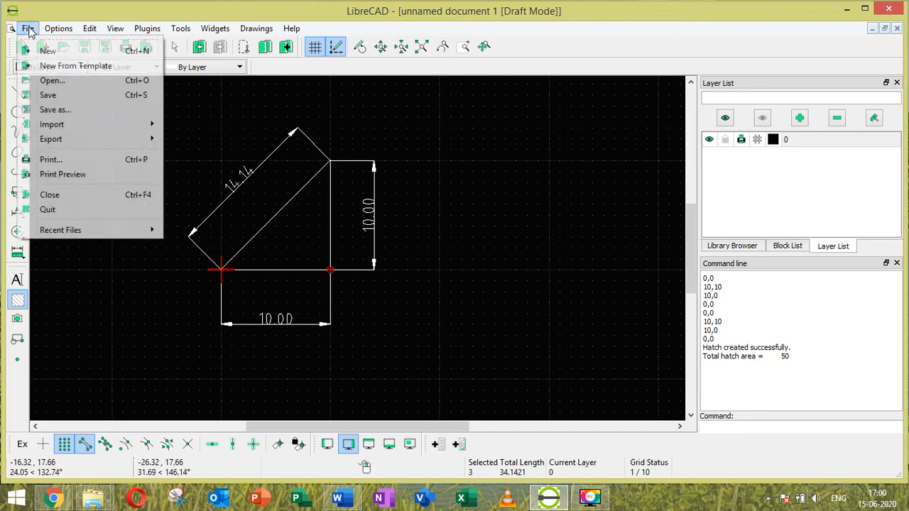
pyautogui.click(59, 176)
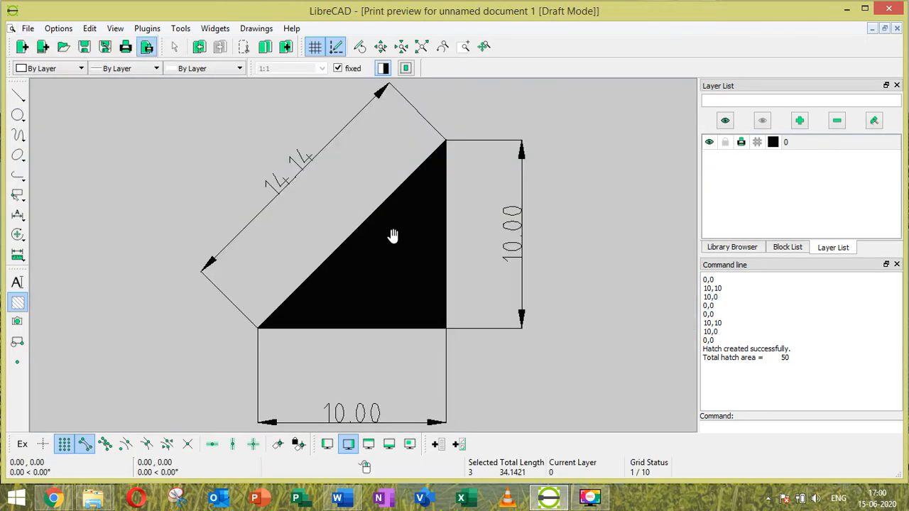
pyautogui.scroll(-3, 398, 236)
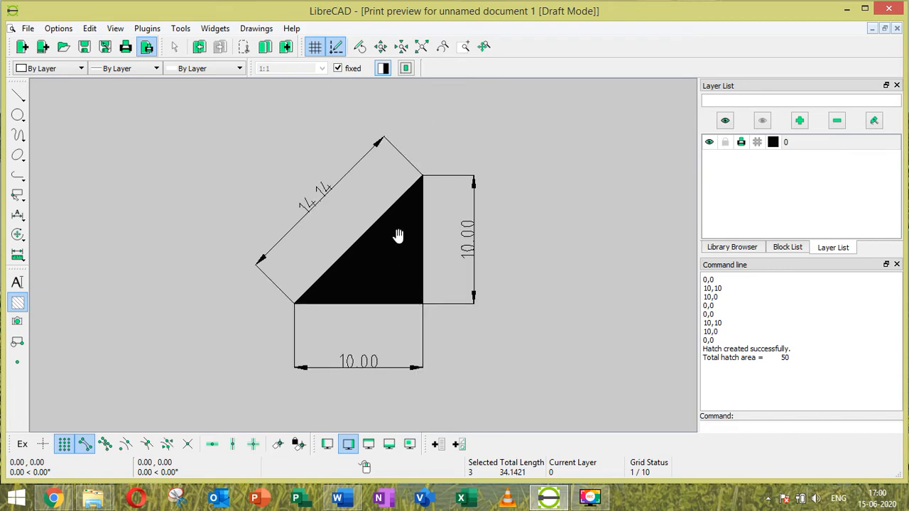
pyautogui.click(28, 28)
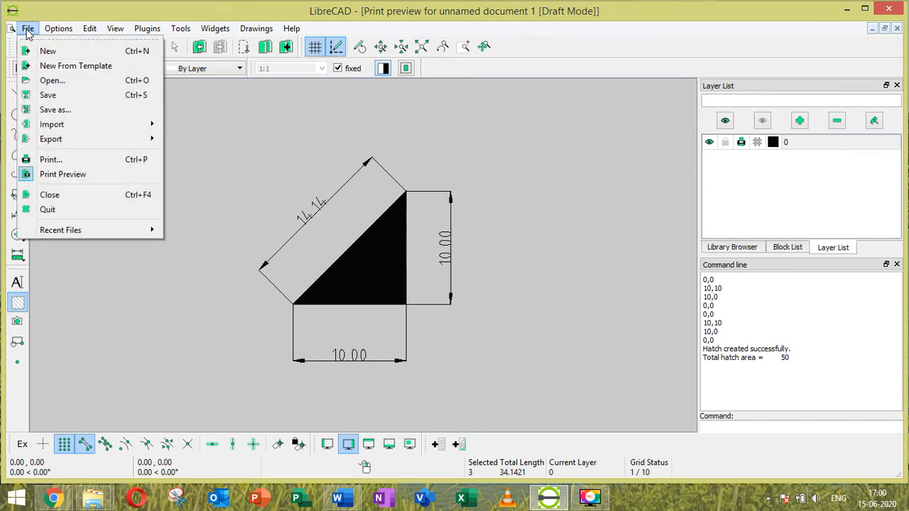
pyautogui.click(51, 174)
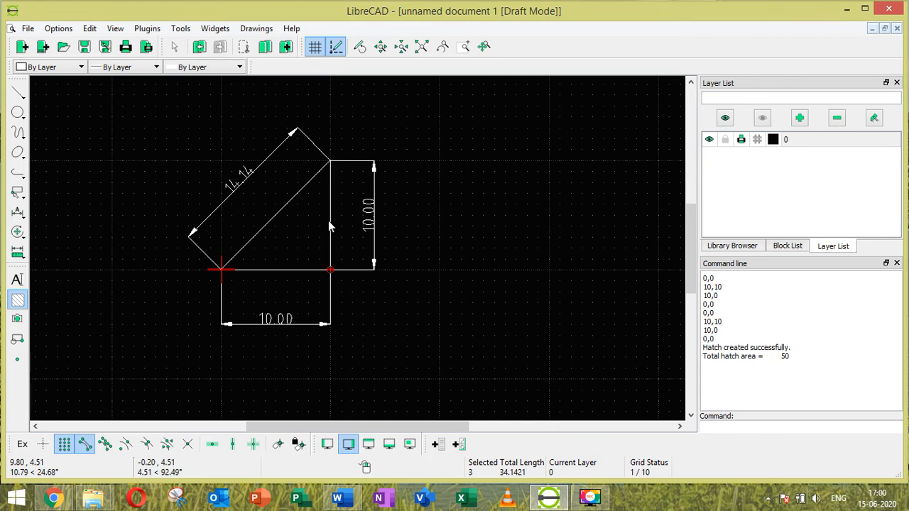
# Deselect everything and delete the triangle's vertical side to leave its contour open.
pyautogui.scroll(6, 325, 167)
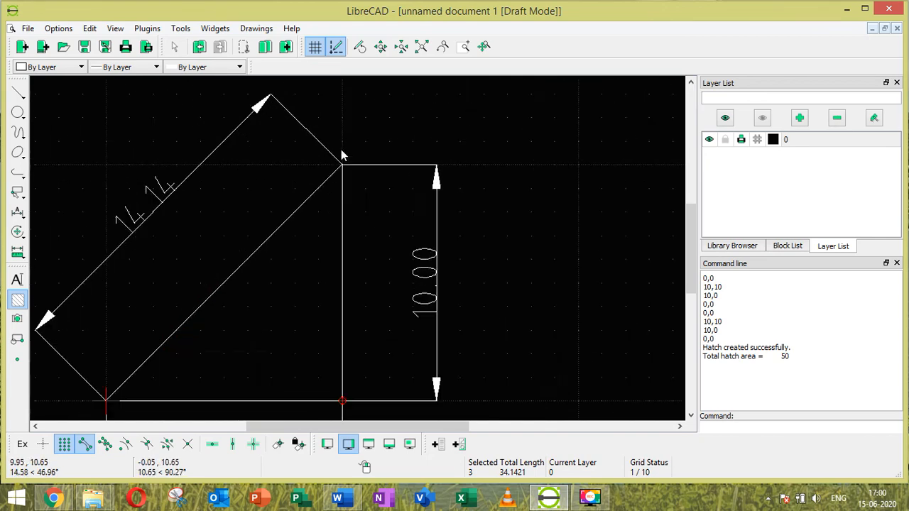
pyautogui.scroll(3, 345, 187)
pyautogui.scroll(-5, 345, 187)
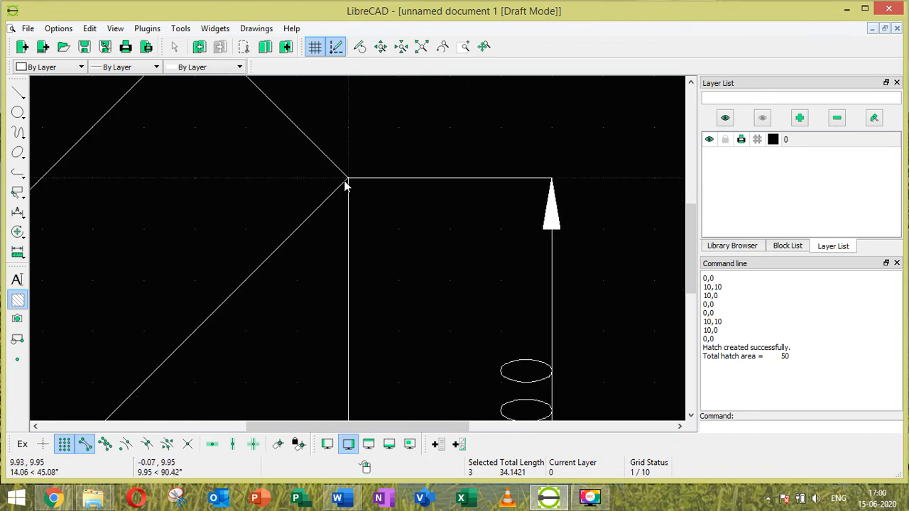
pyautogui.scroll(-5, 344, 187)
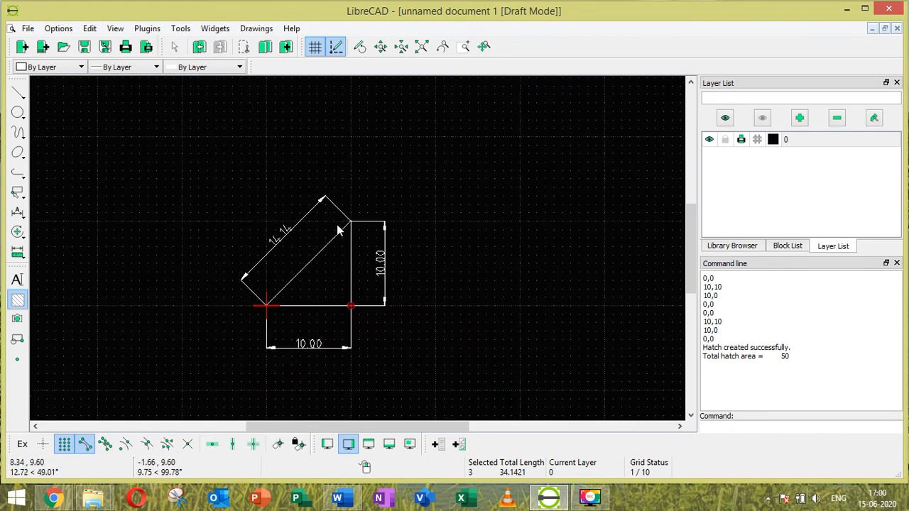
pyautogui.scroll(2, 348, 250)
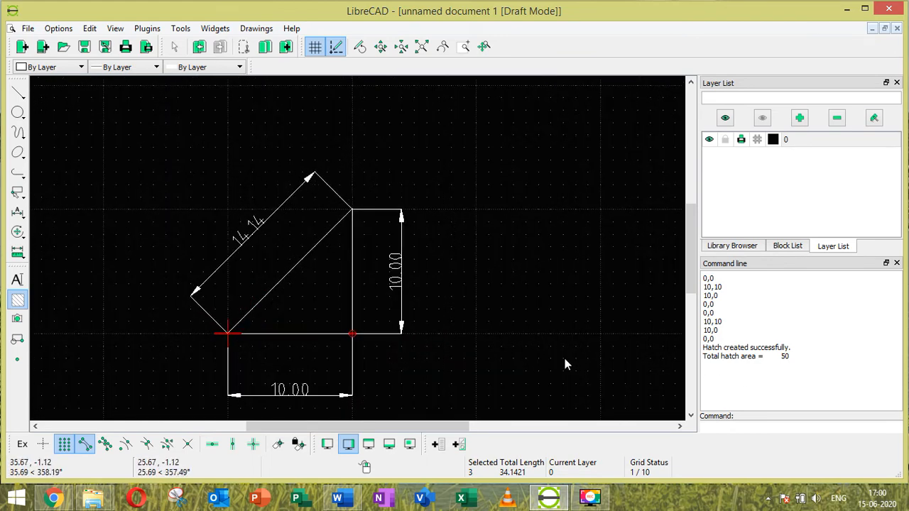
pyautogui.click(351, 296)
pyautogui.click(176, 48)
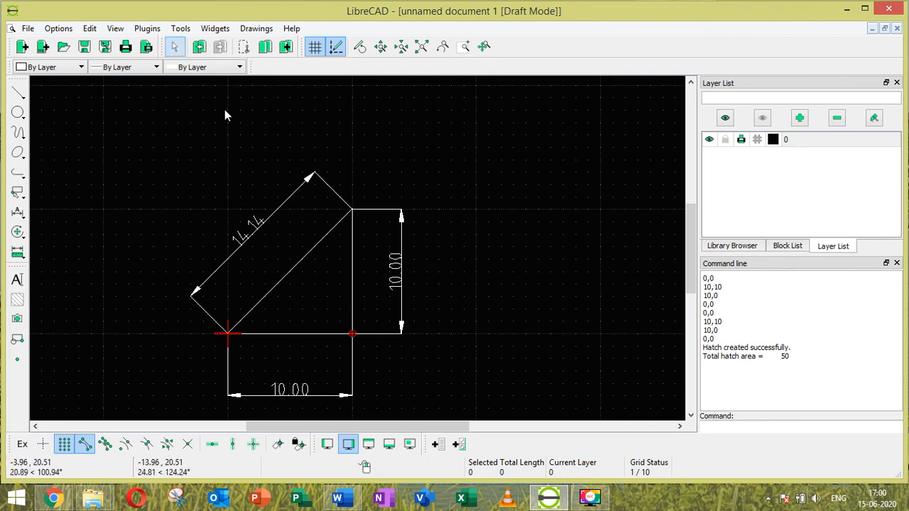
pyautogui.click(352, 269)
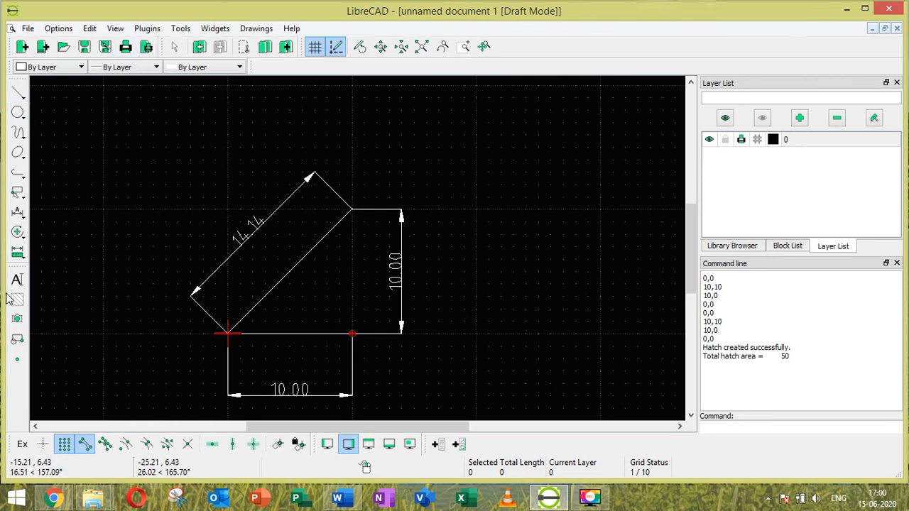
# Try to apply a Solid Fill hatch to the open contour formed by the sloped side and the base.
pyautogui.click(318, 242)
pyautogui.click(319, 336)
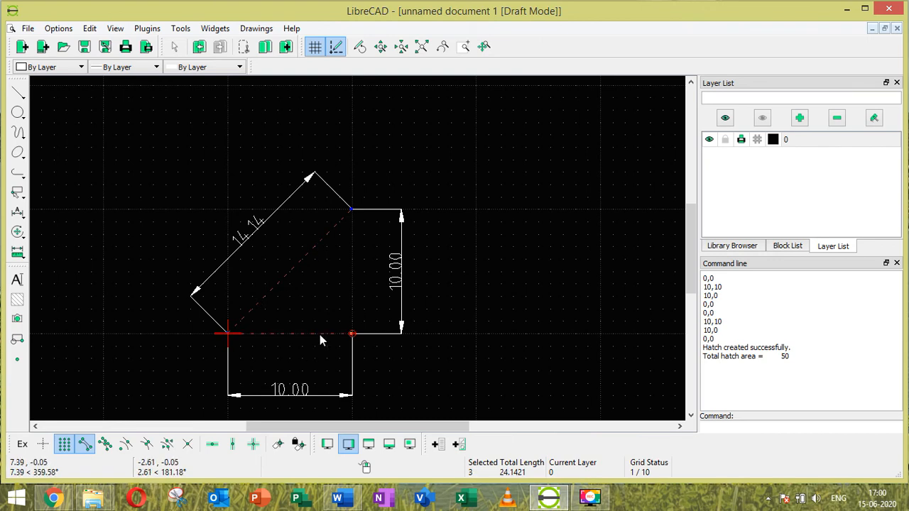
pyautogui.click(18, 301)
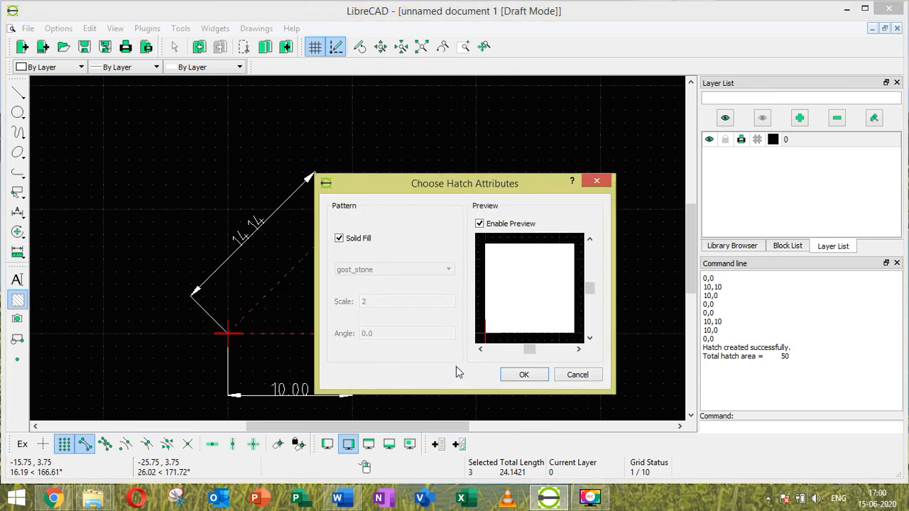
pyautogui.click(524, 374)
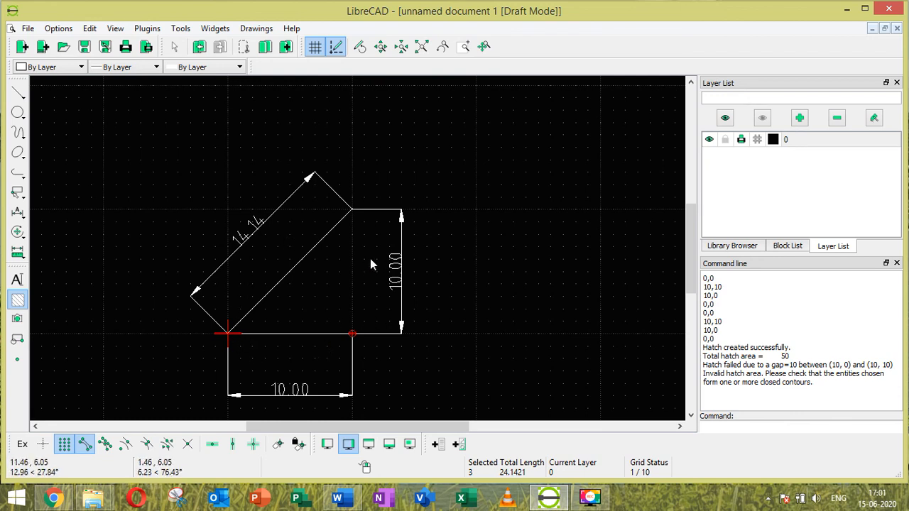
pyautogui.scroll(-2, 334, 268)
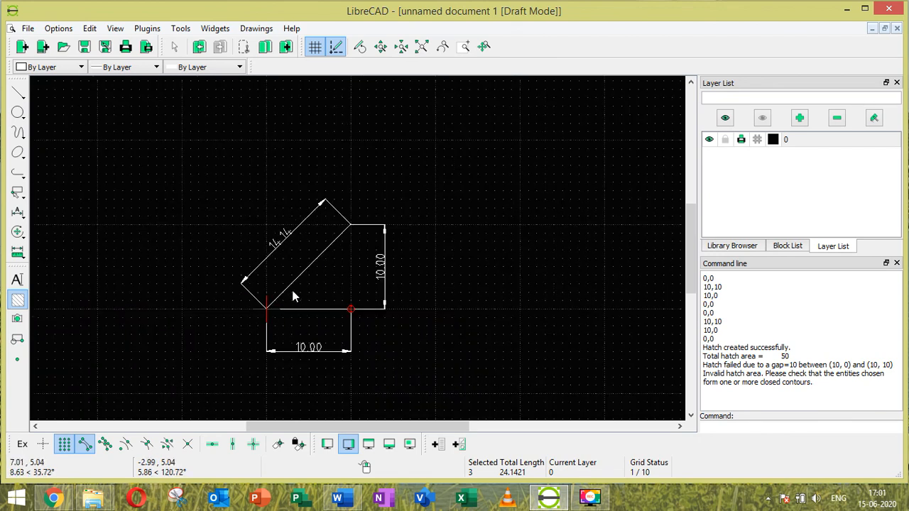